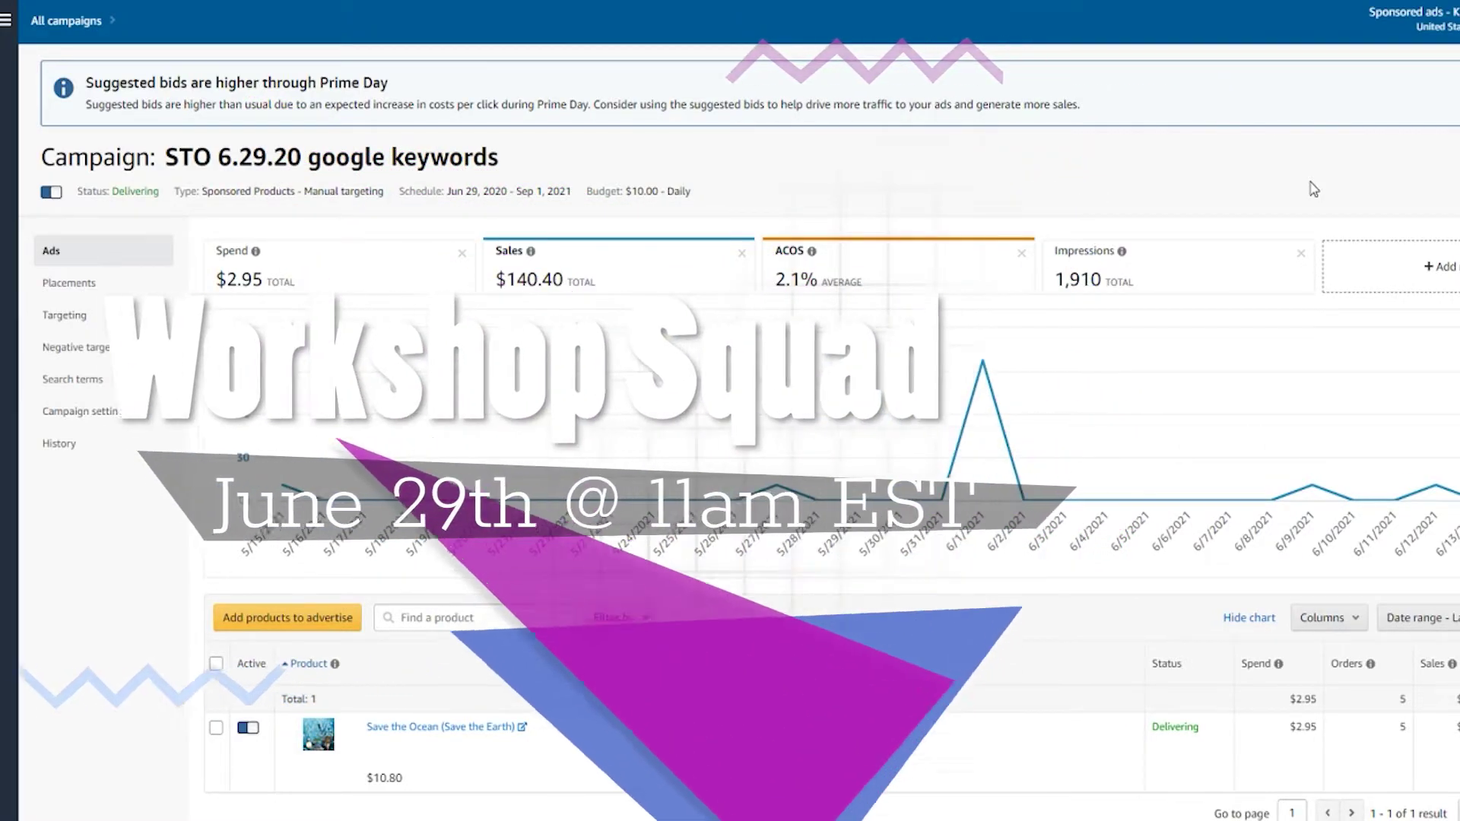
Examine the campaign's ad performance overview and its results by placement
scroll(1313, 190, "down", 2)
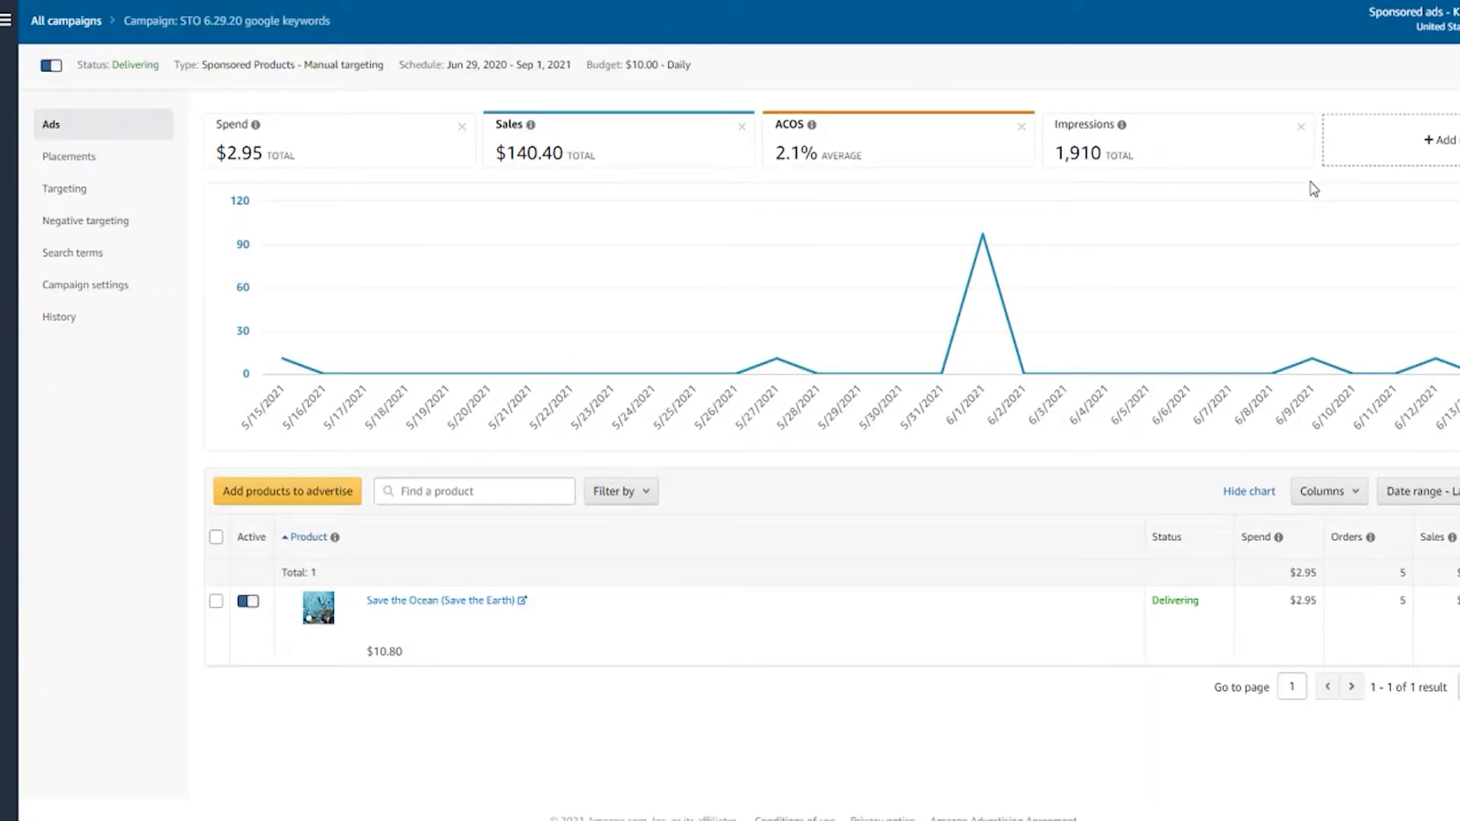
scroll(1313, 190, "up", 1)
scroll(1313, 189, "down", 1)
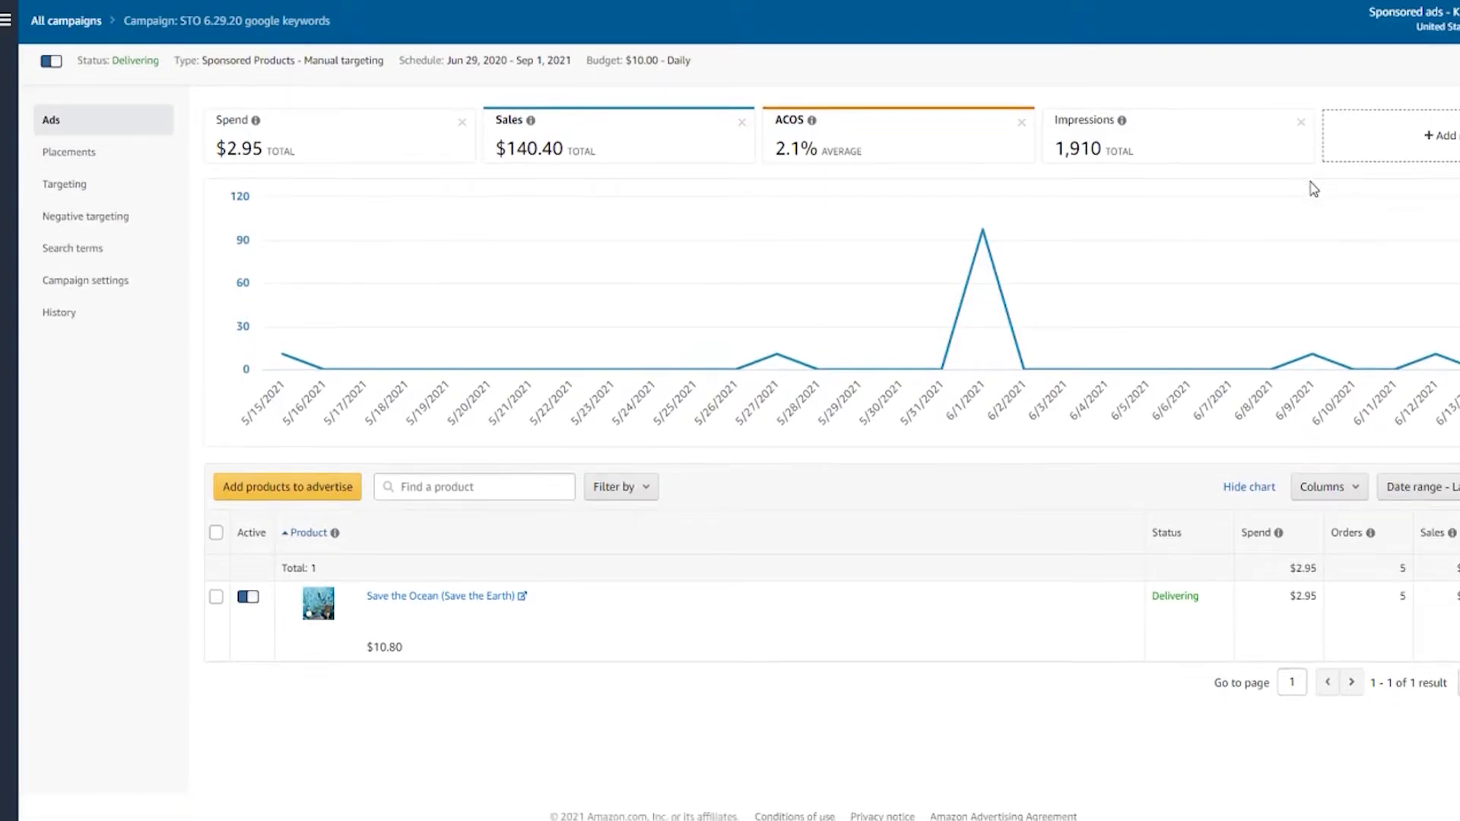
scroll(1313, 189, "up", 3)
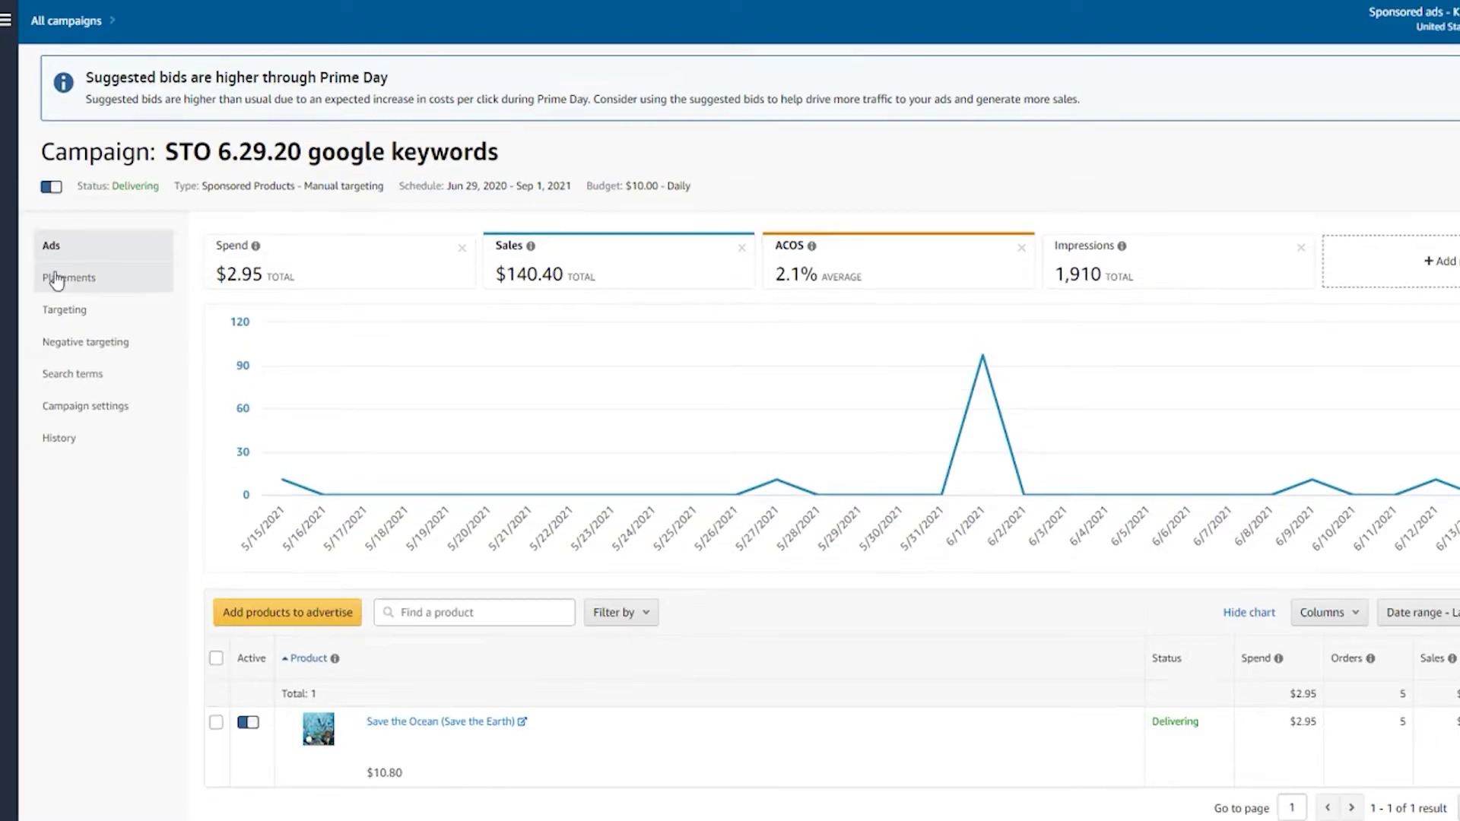
left_click(52, 278)
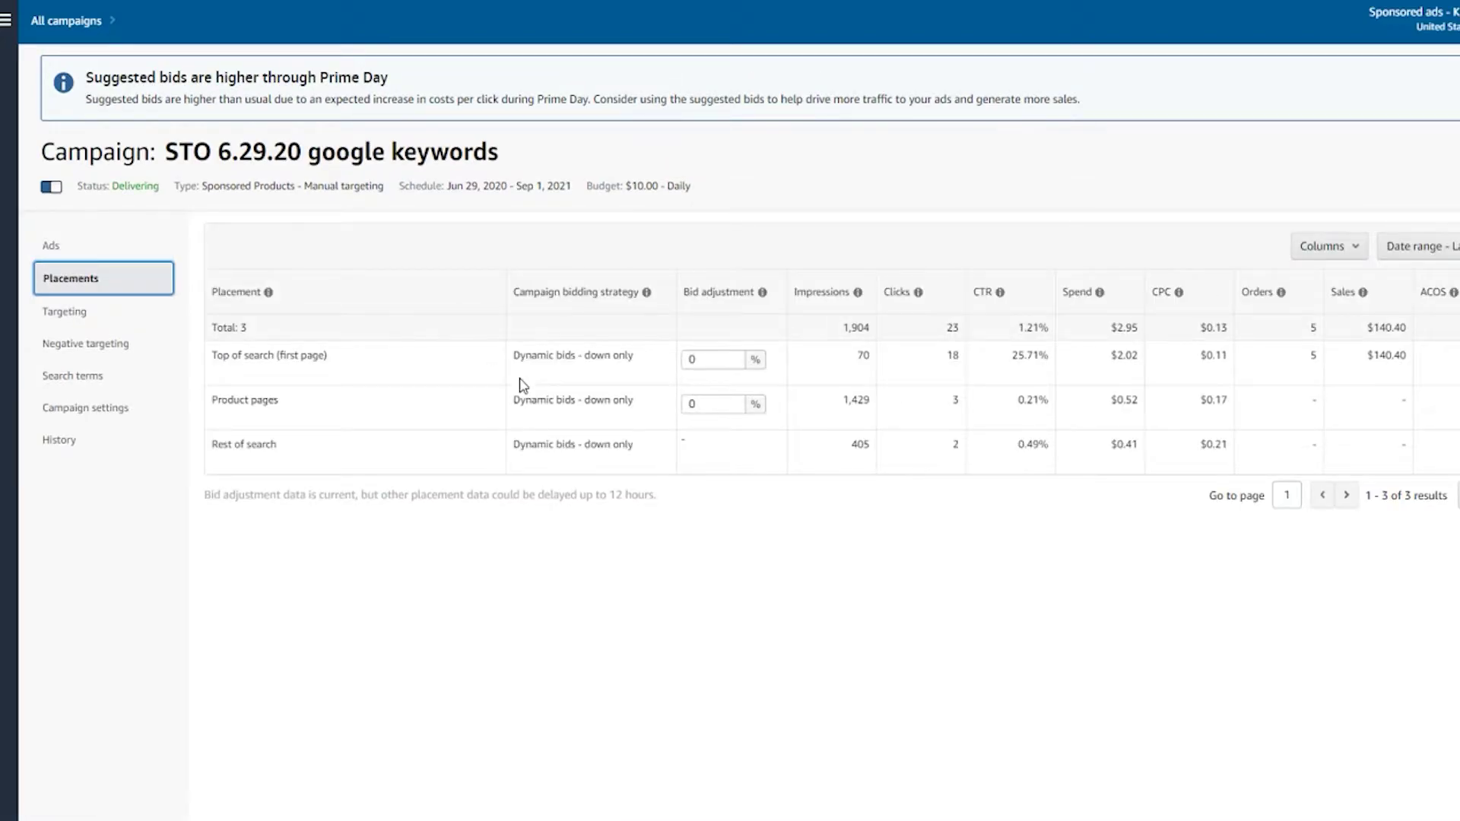
scroll(499, 523, "down", 1)
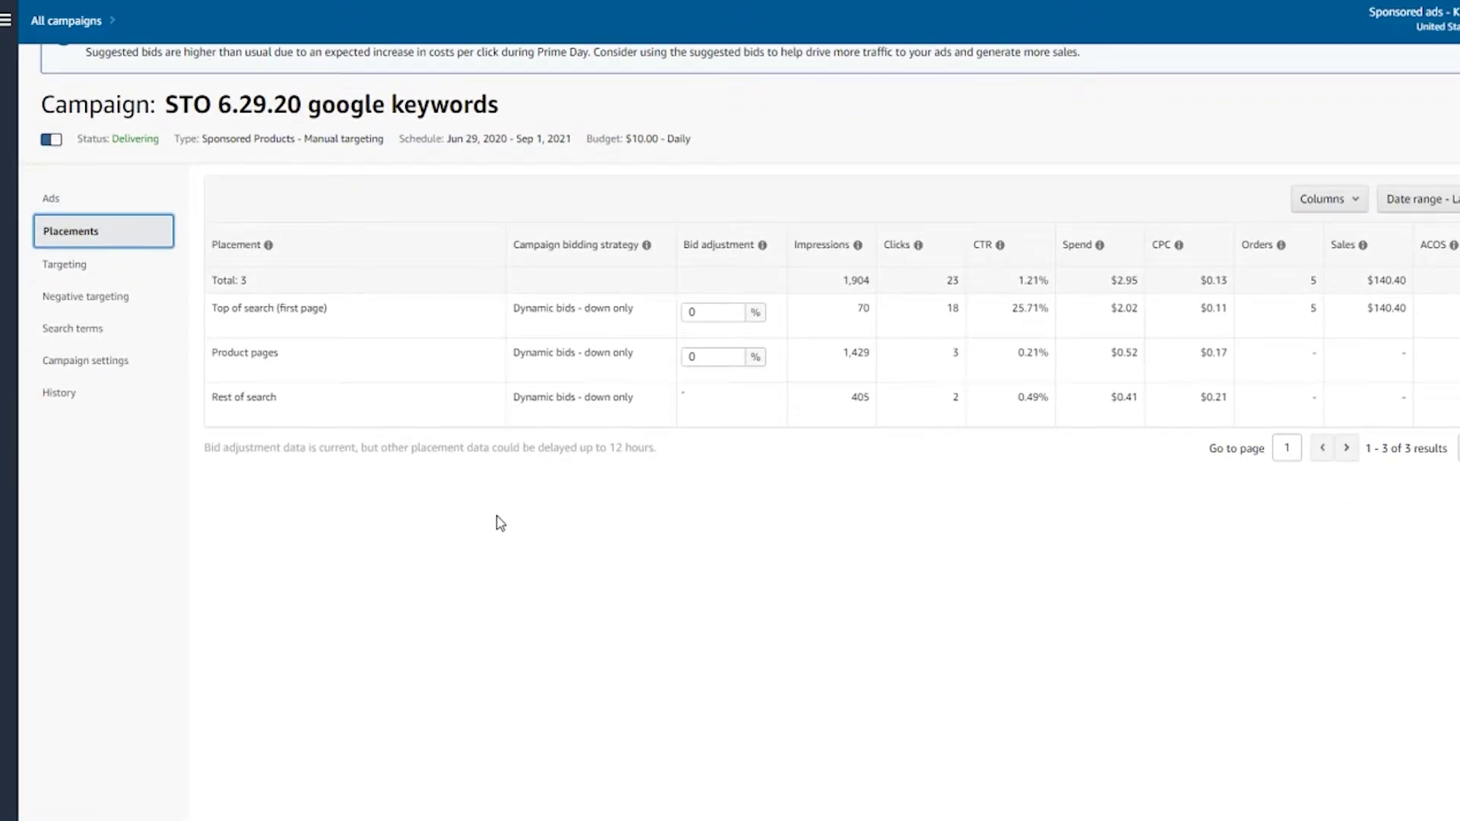
scroll(500, 523, "up", 1)
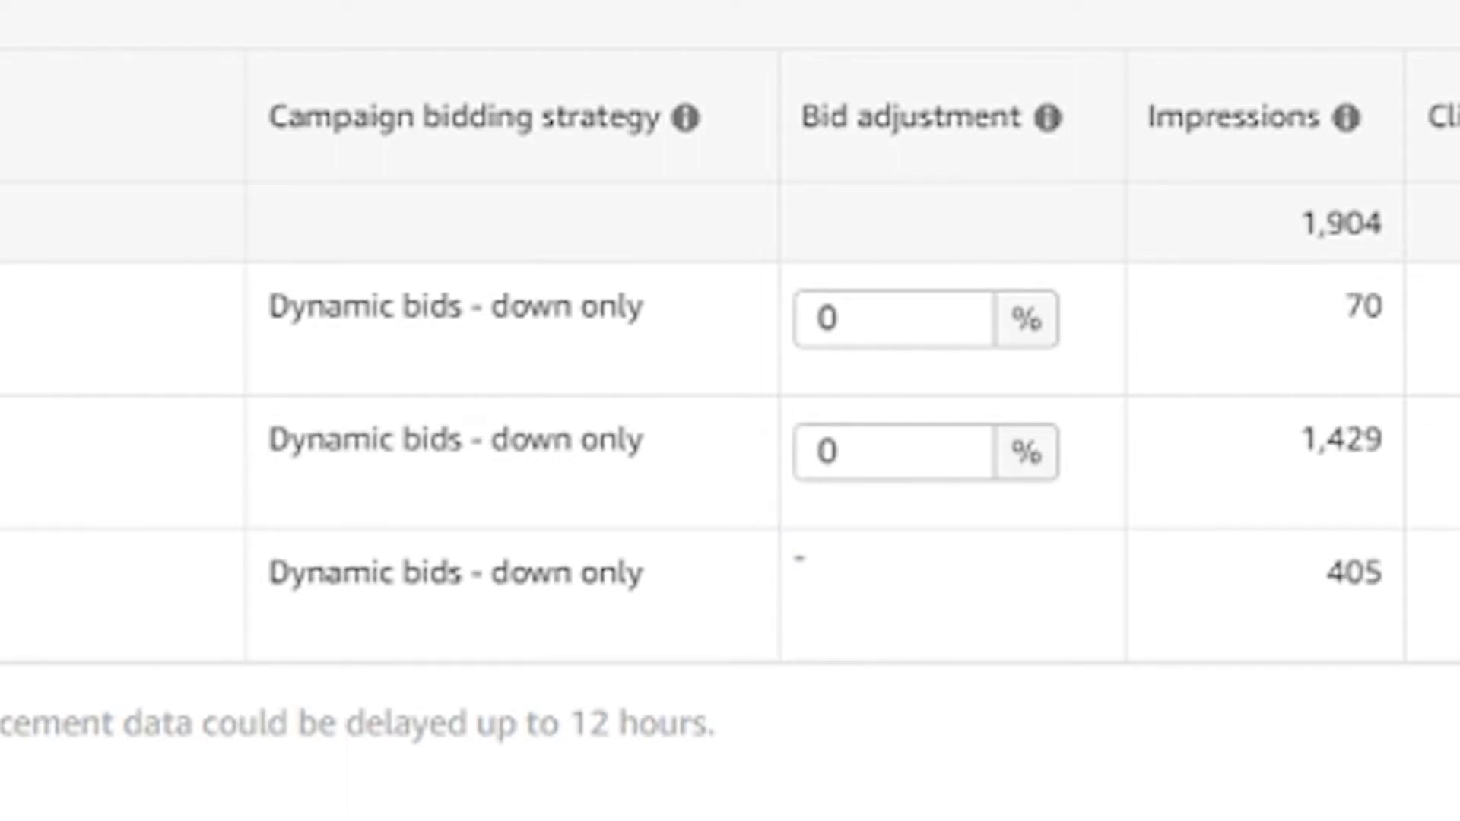
Set the bid adjustment for the top of search (first page) placement to 10% and save it
left_click(880, 327)
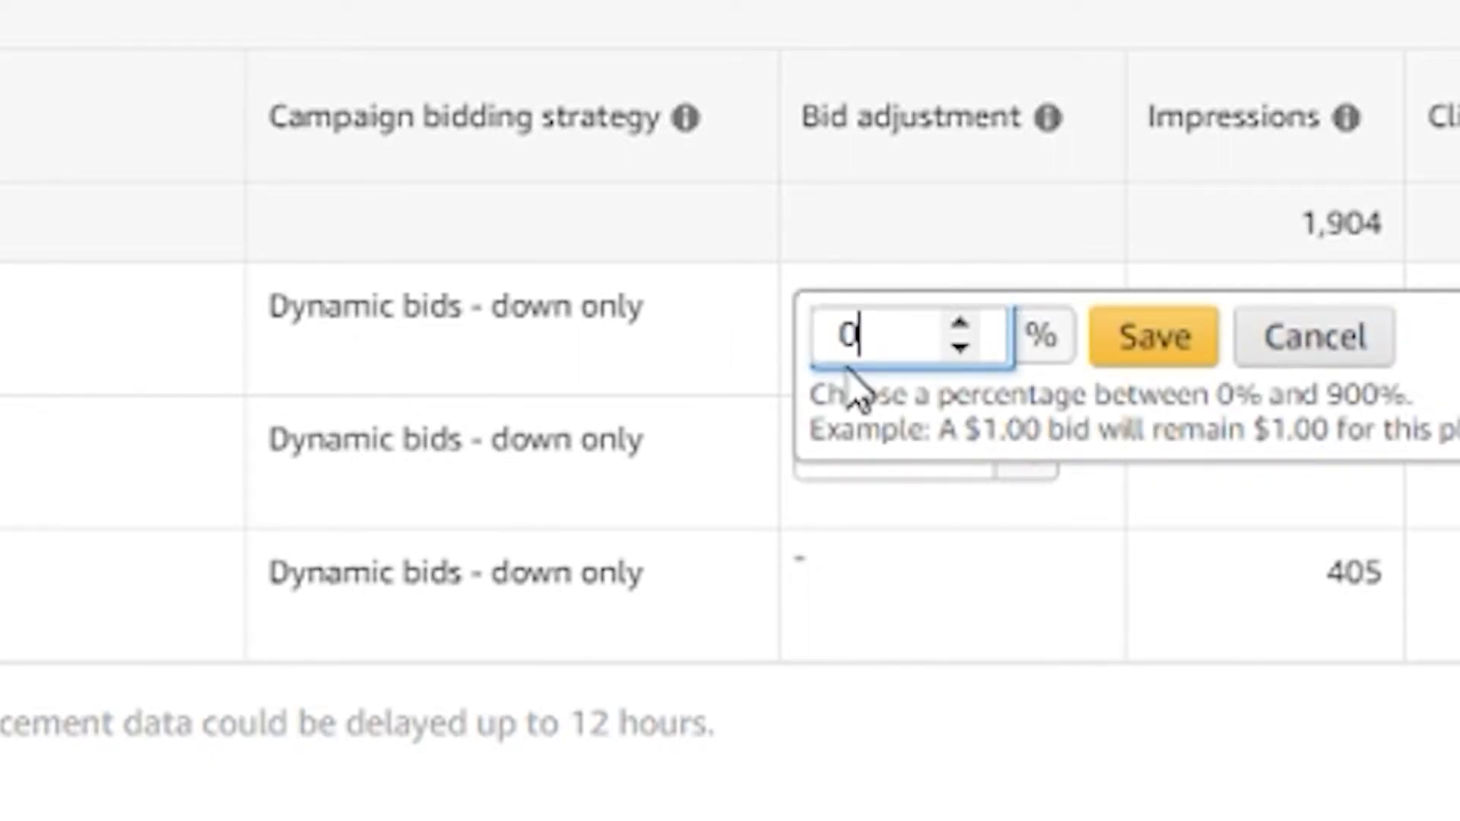
key("BackSpace")
type("10")
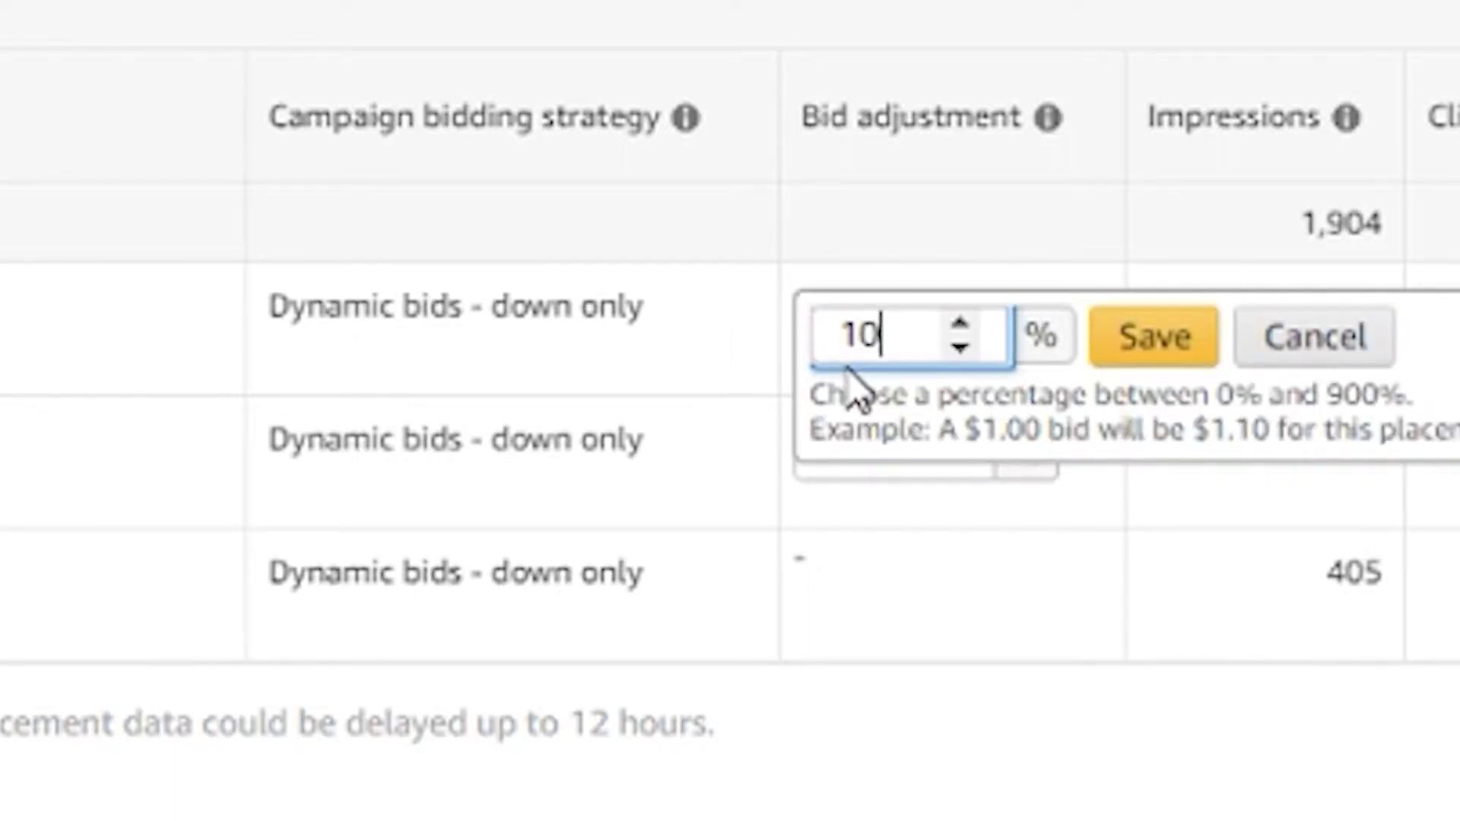
left_click(1148, 343)
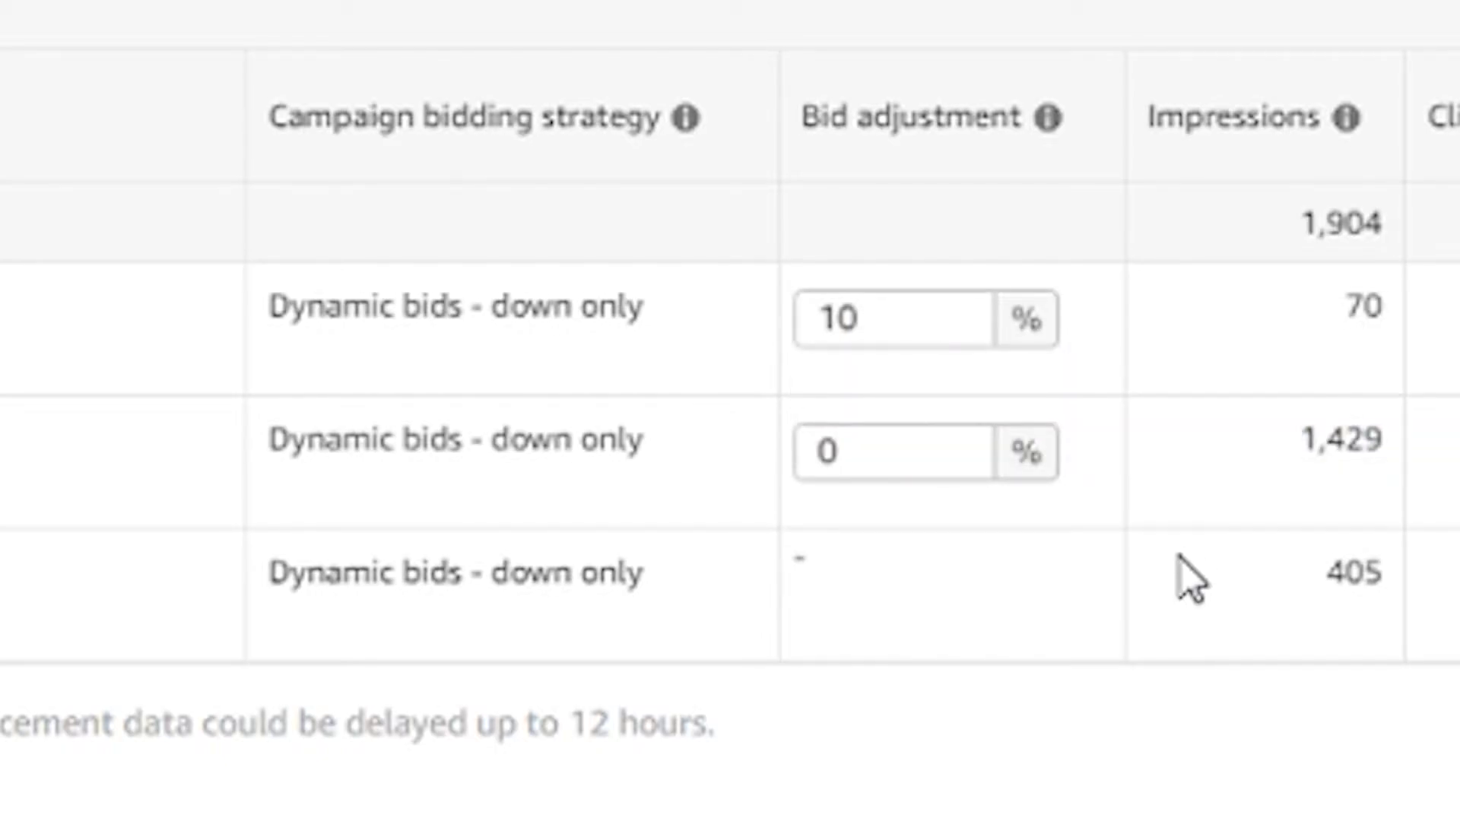
Try top of search bid adjustments of 2%, 0% and 1%, and save the value as 10%
left_click(882, 319)
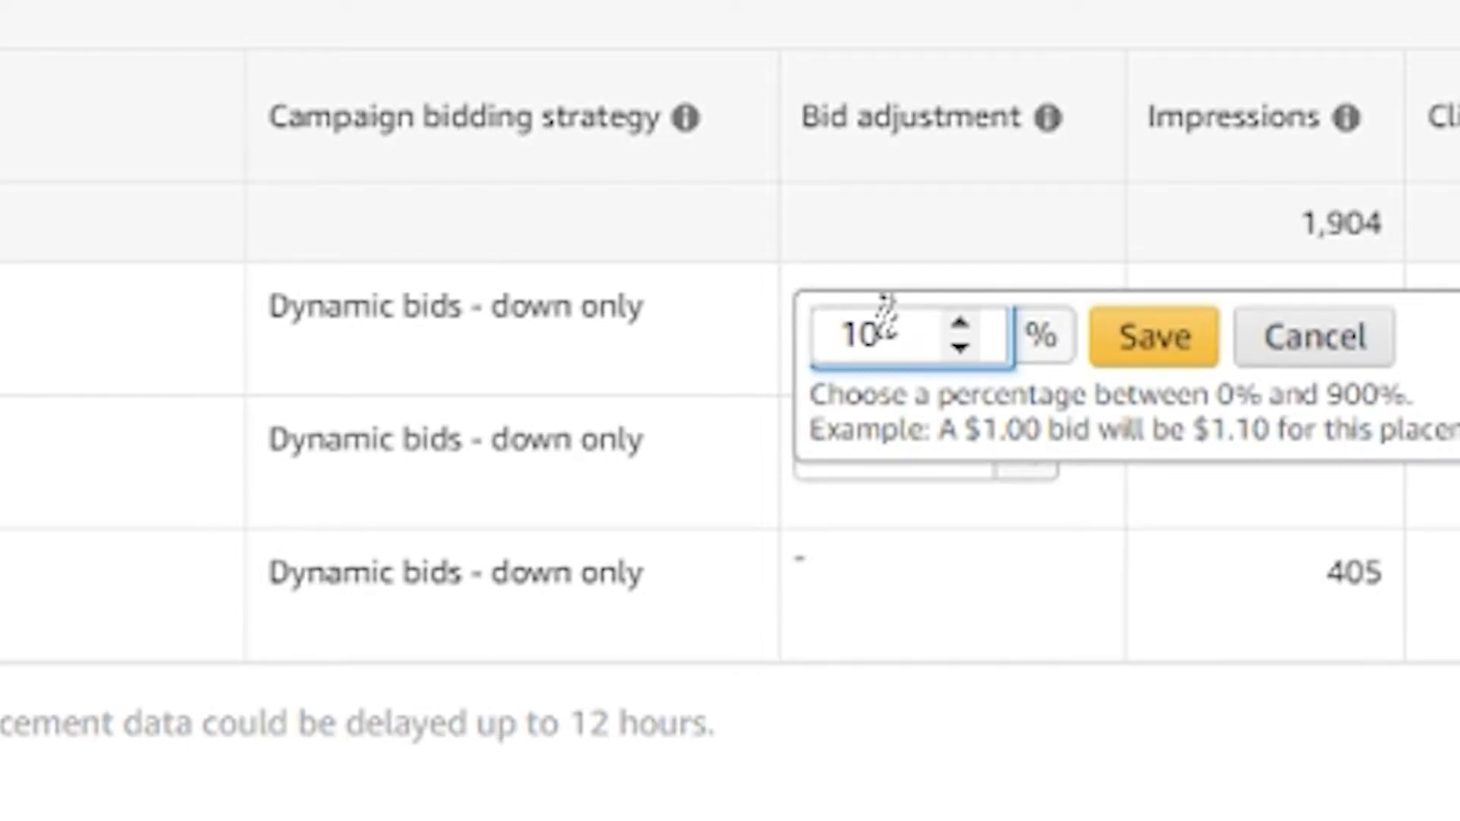
key("BackSpace")
key("BackSpace")
type("2")
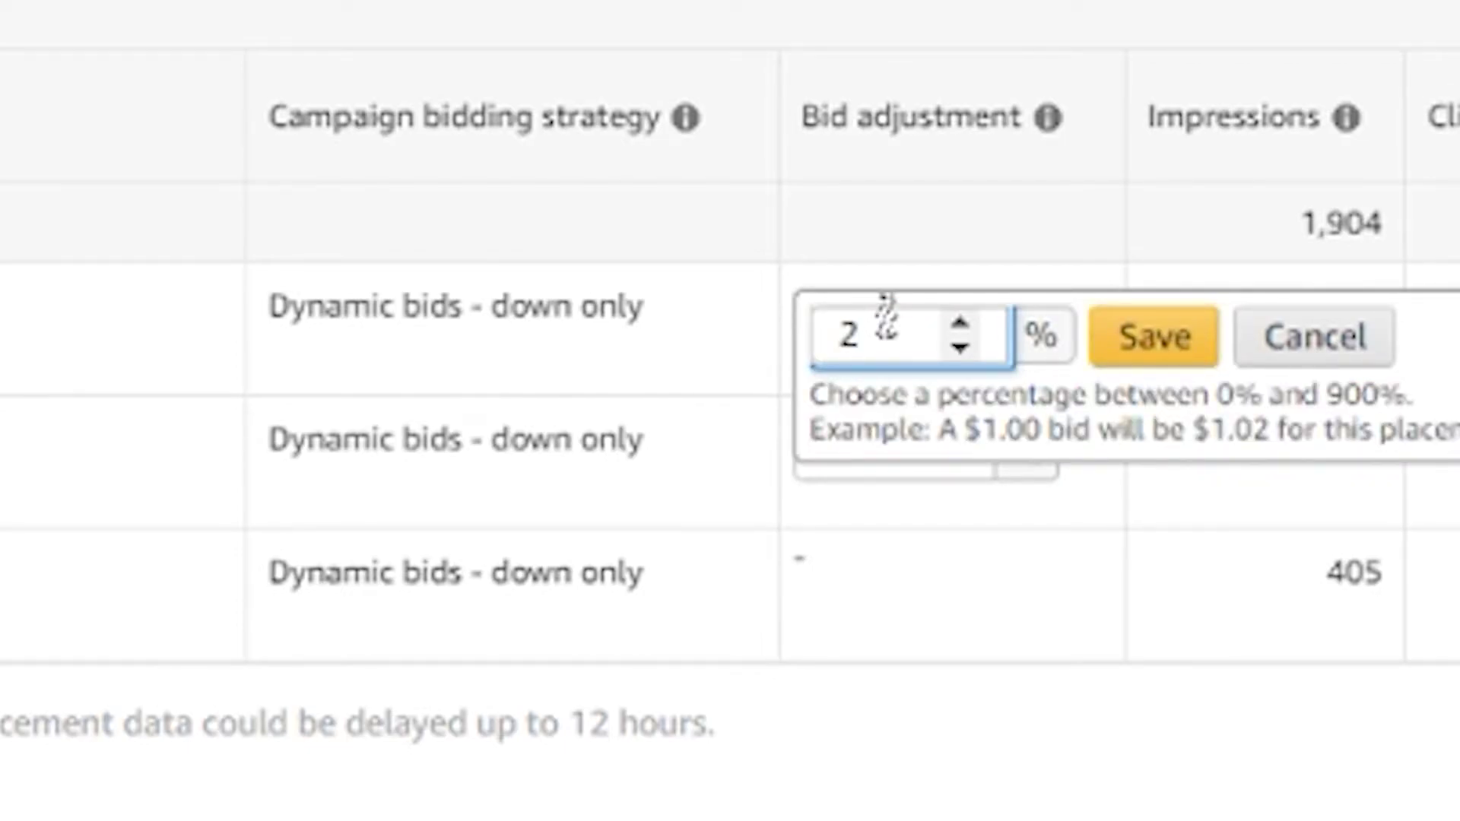
key("BackSpace")
type("0")
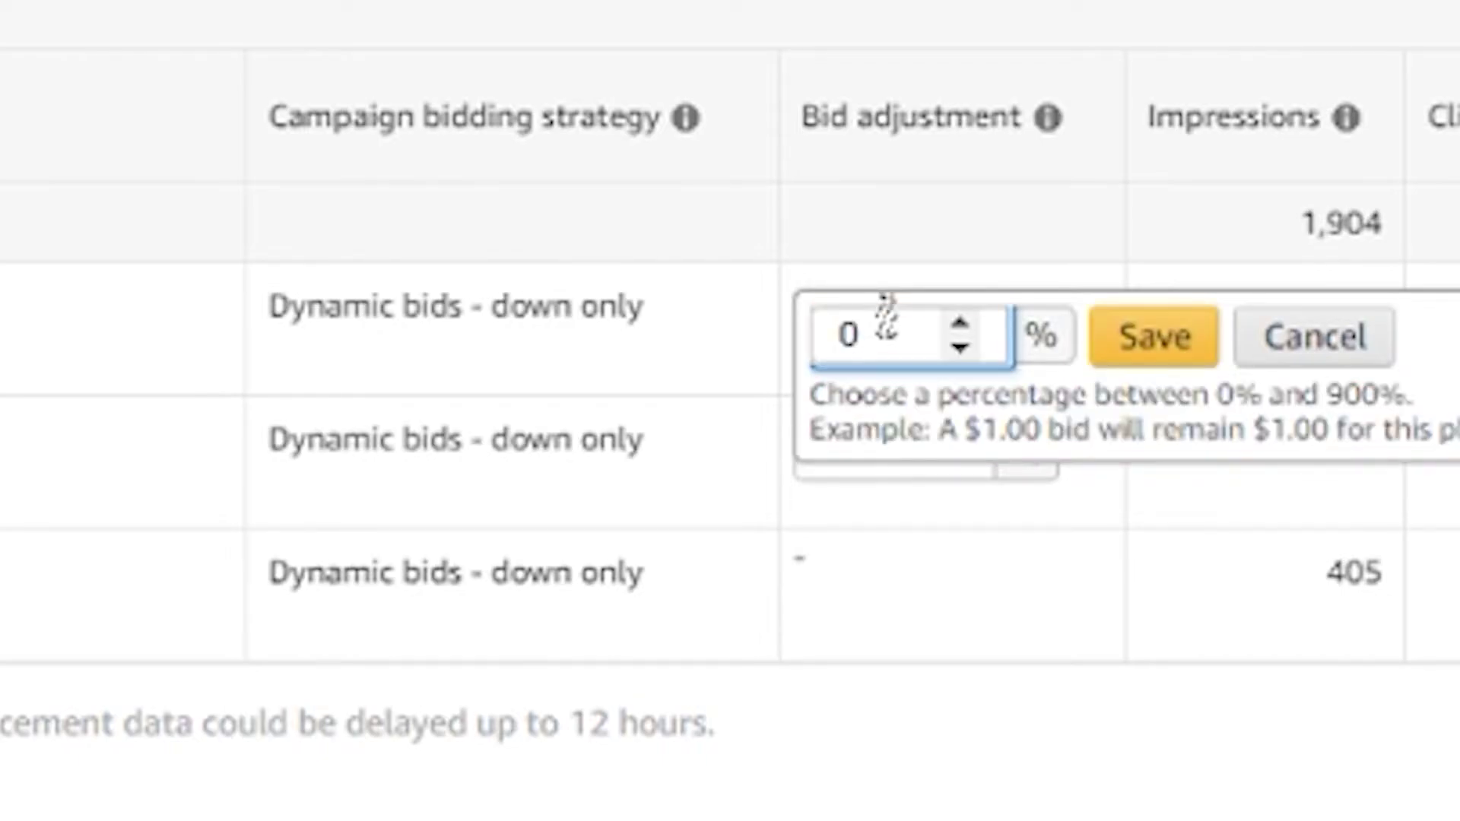
key("BackSpace")
type("1")
key("BackSpace")
type("2")
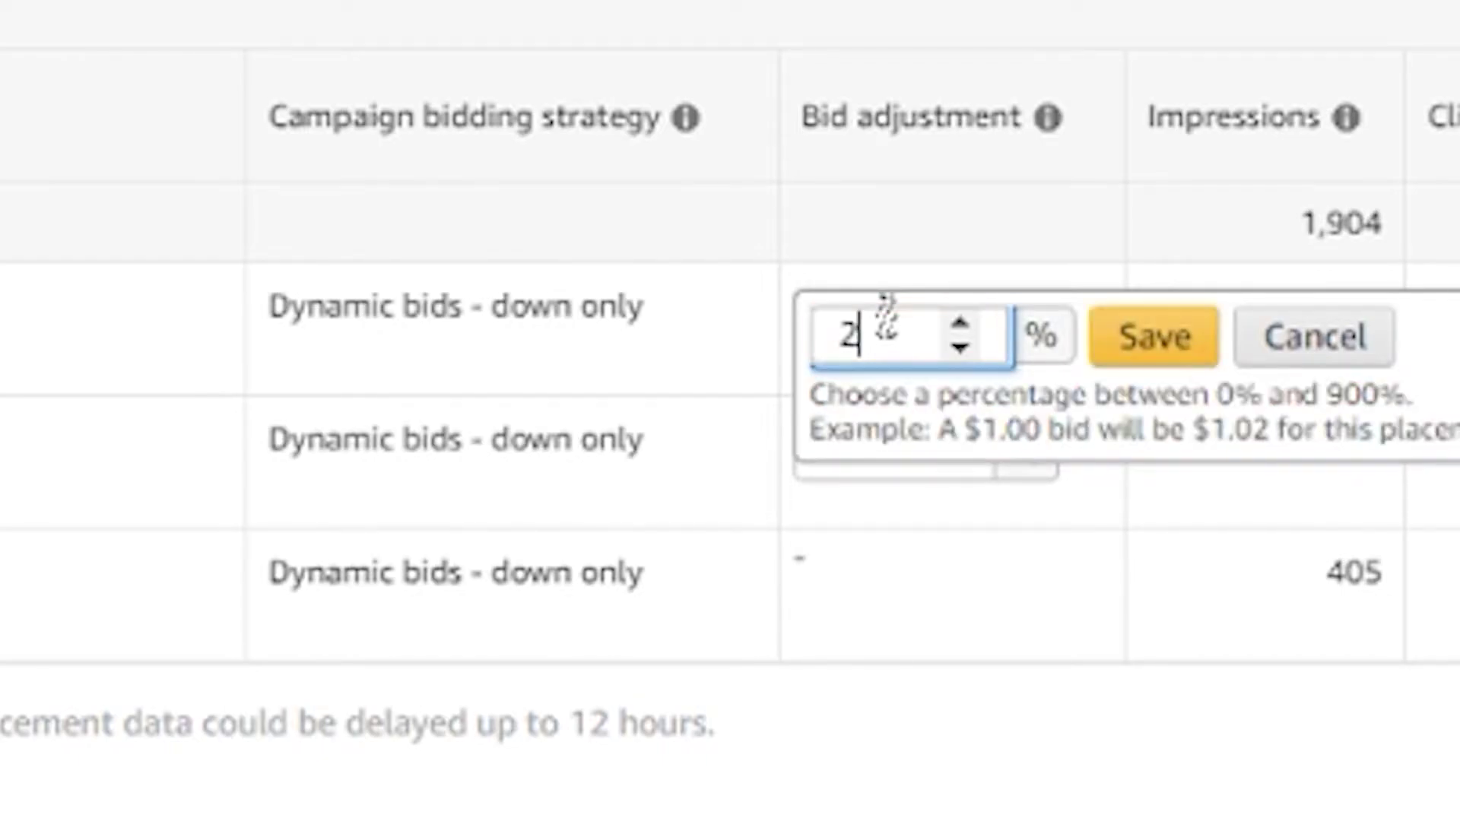
key("BackSpace")
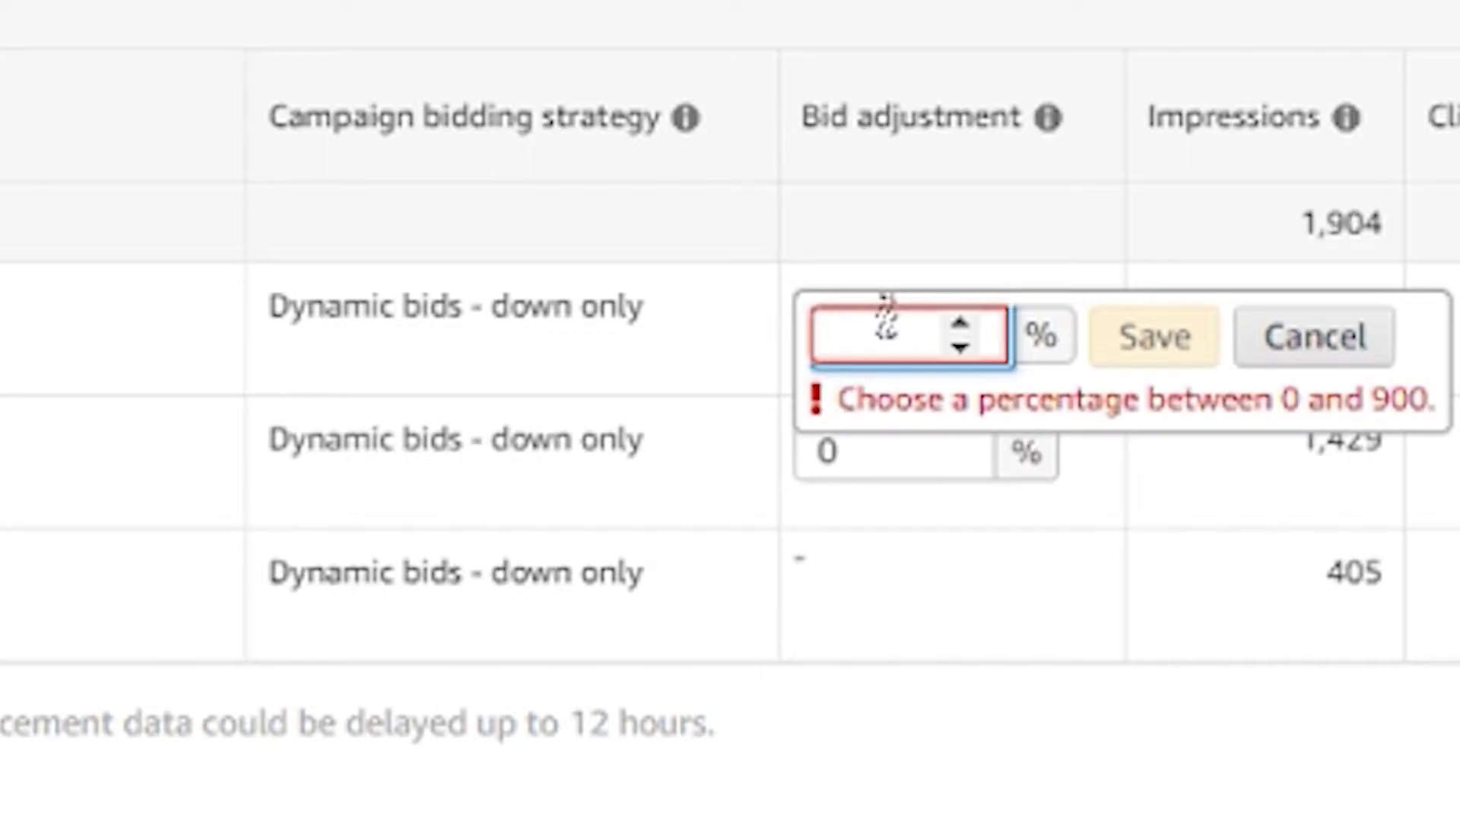
type("10")
key("Return")
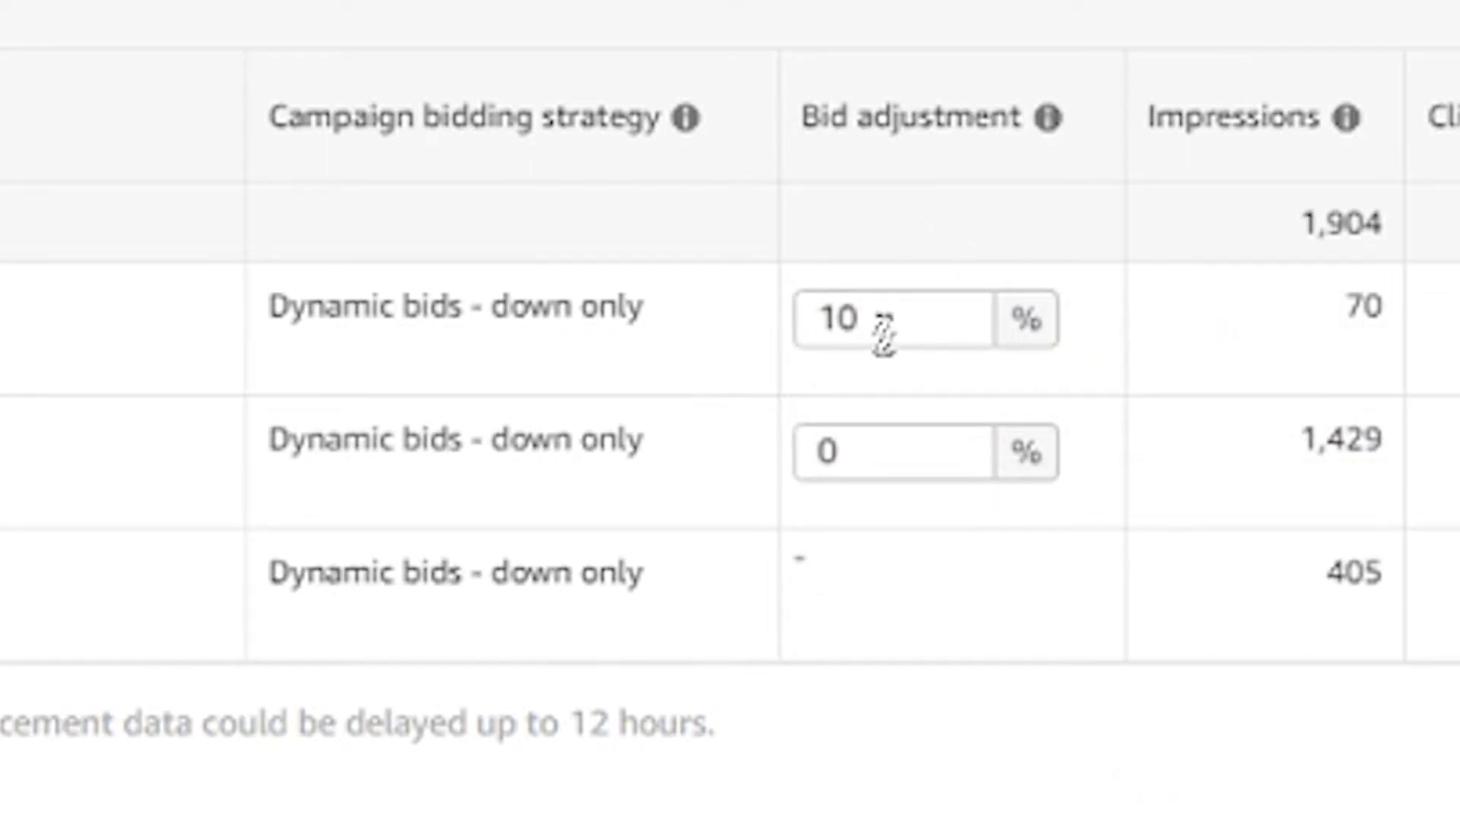
Reset the top of search bid adjustment to 0%
left_click(883, 334)
left_click_drag(879, 326, 750, 368)
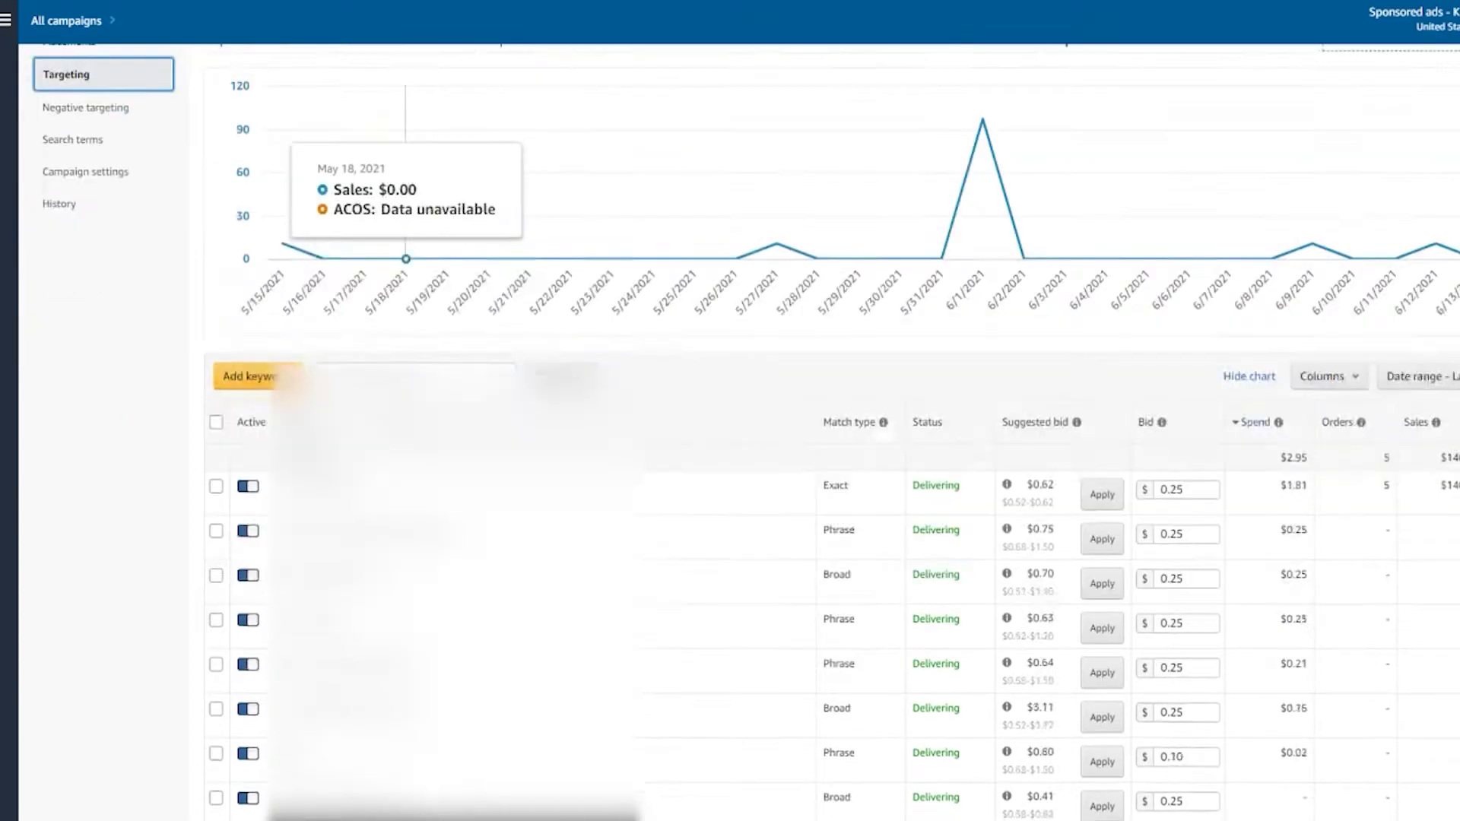
Review the campaign's targeted keywords with their match types and bids, and open its negative targeting
scroll(720, 273, "down", 2)
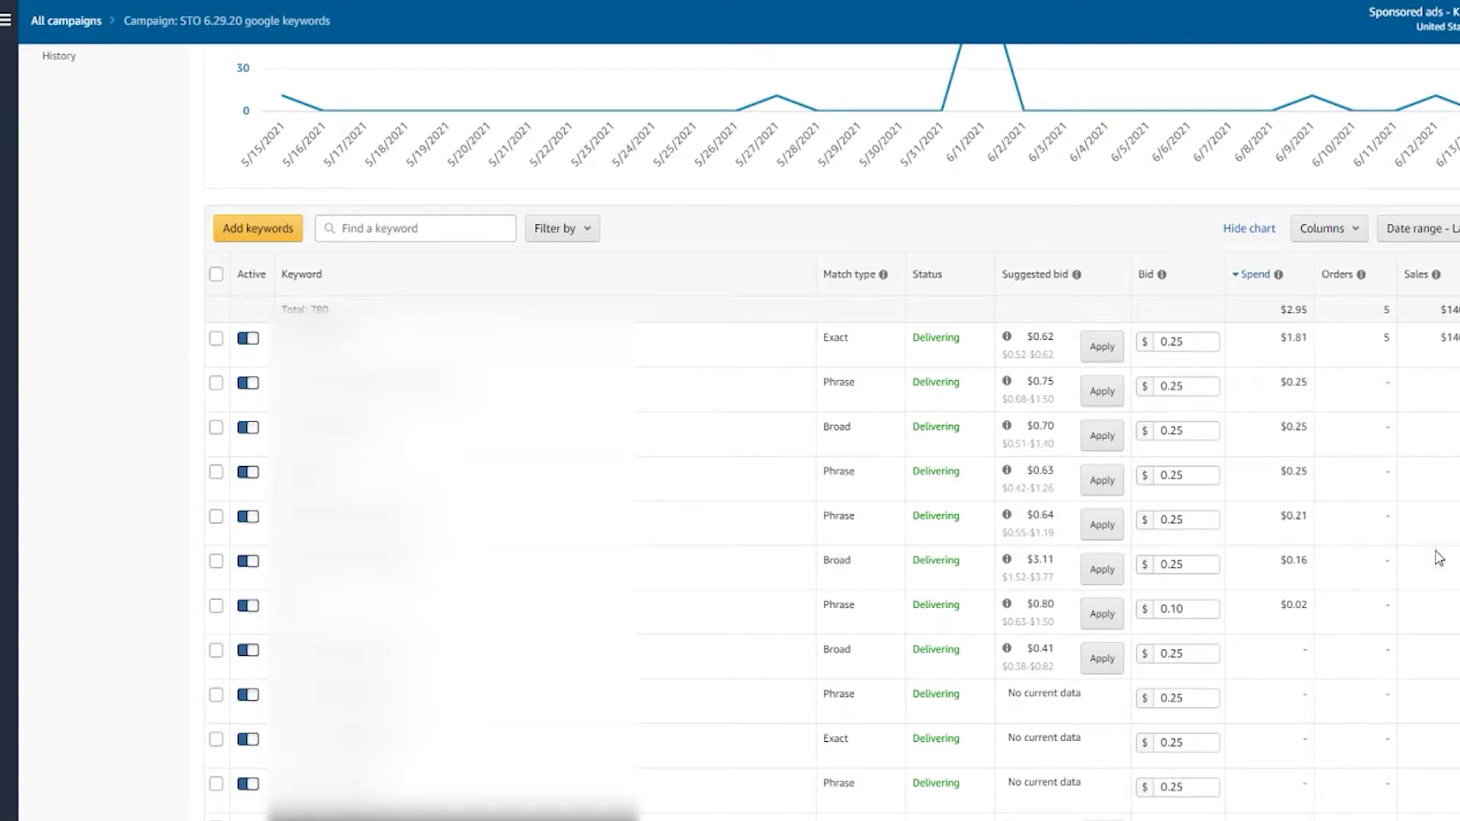
scroll(1426, 554, "up", 3)
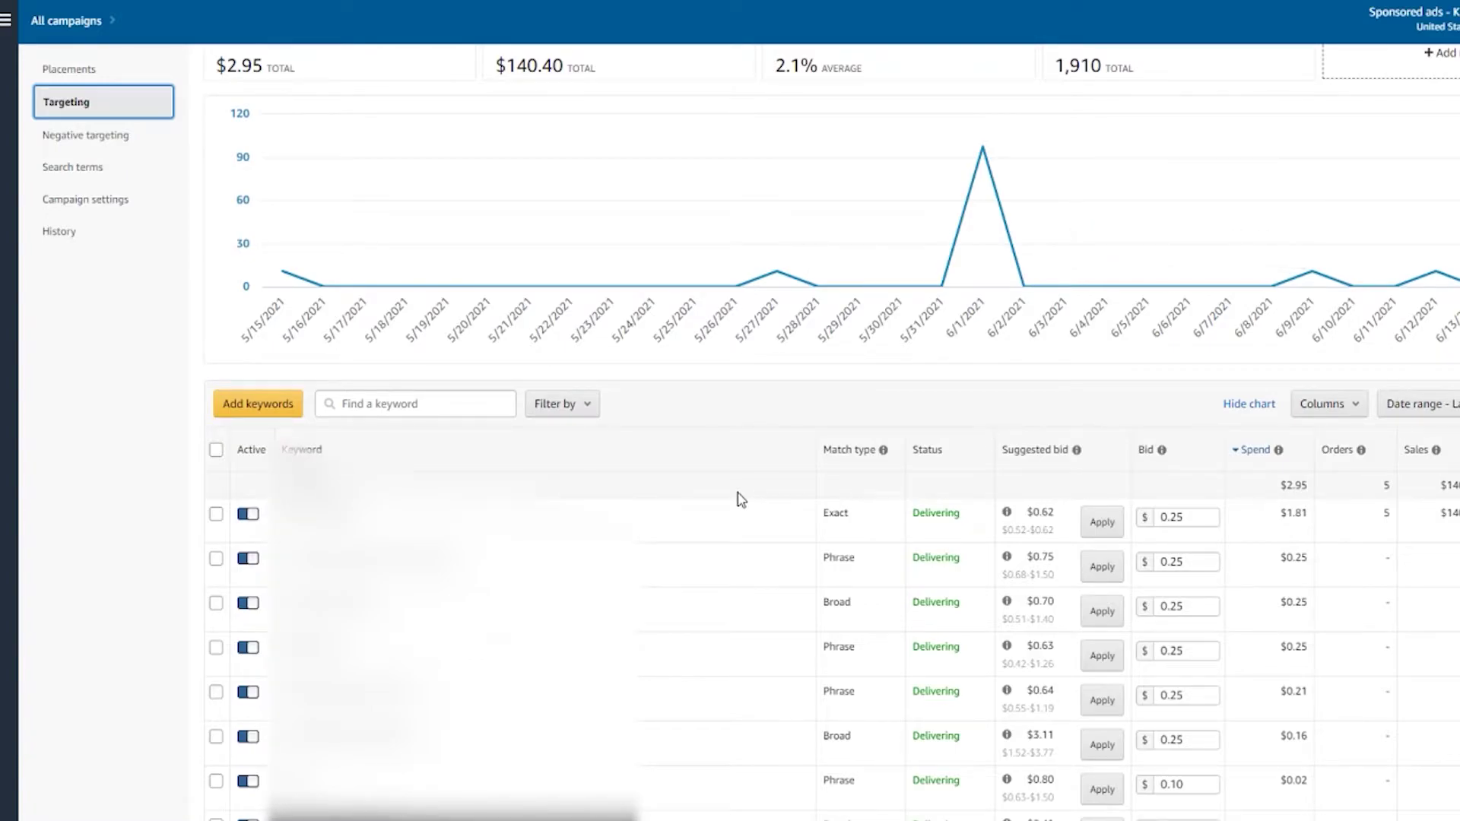
scroll(740, 499, "up", 2)
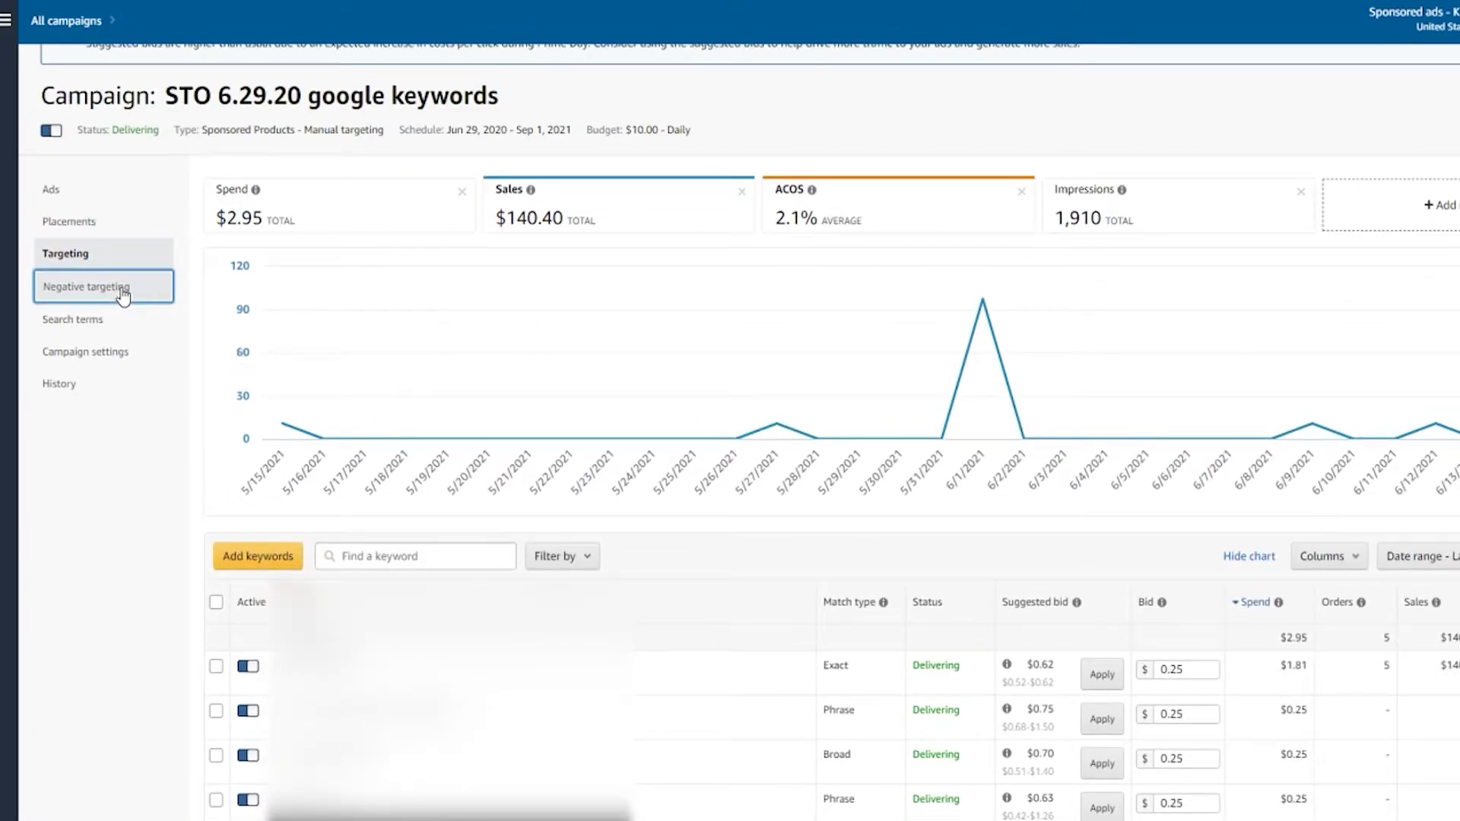
left_click(90, 288)
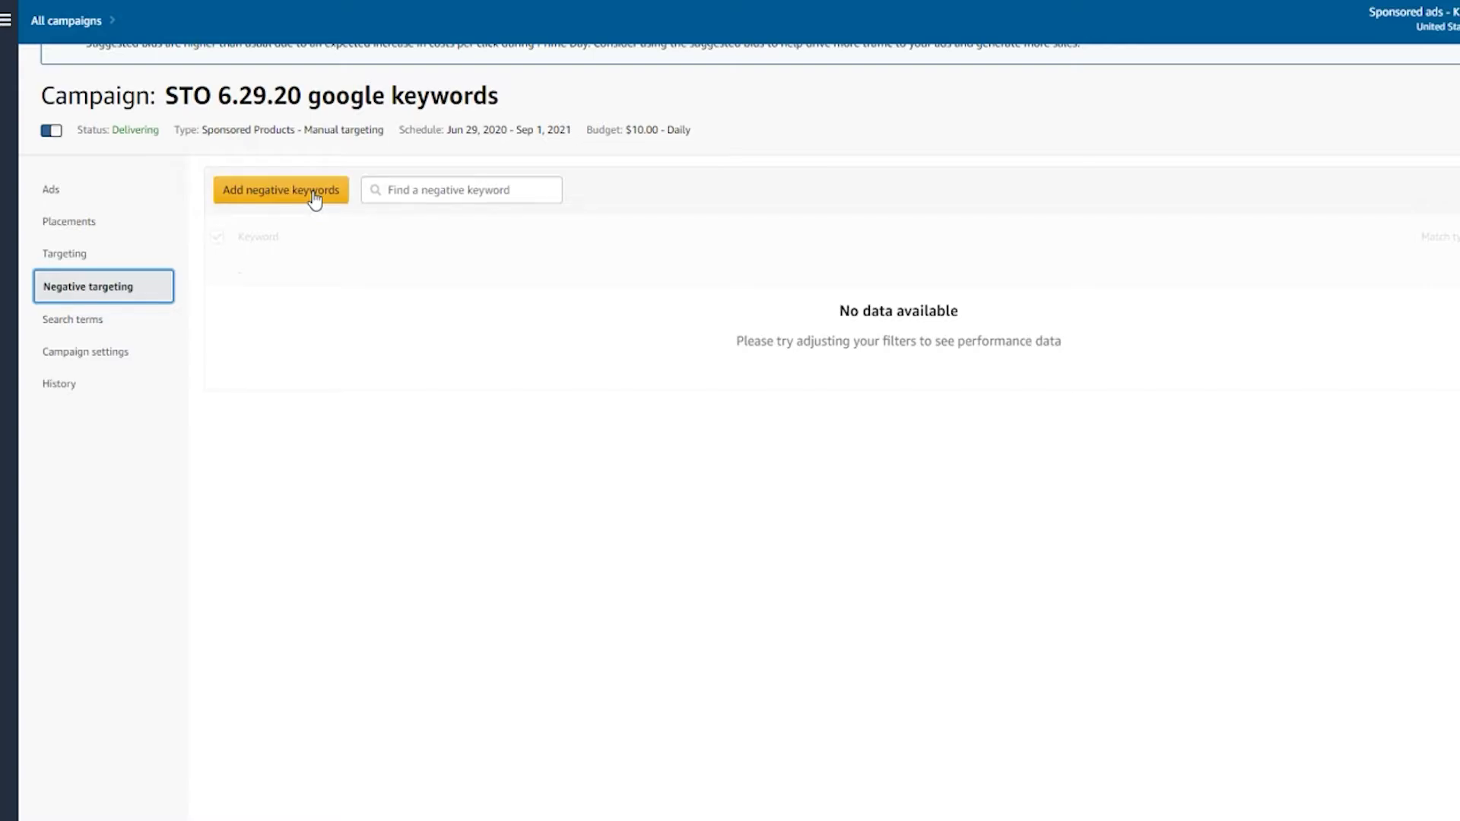
Open the campaign's customer search terms and select the first four rows
left_click(85, 326)
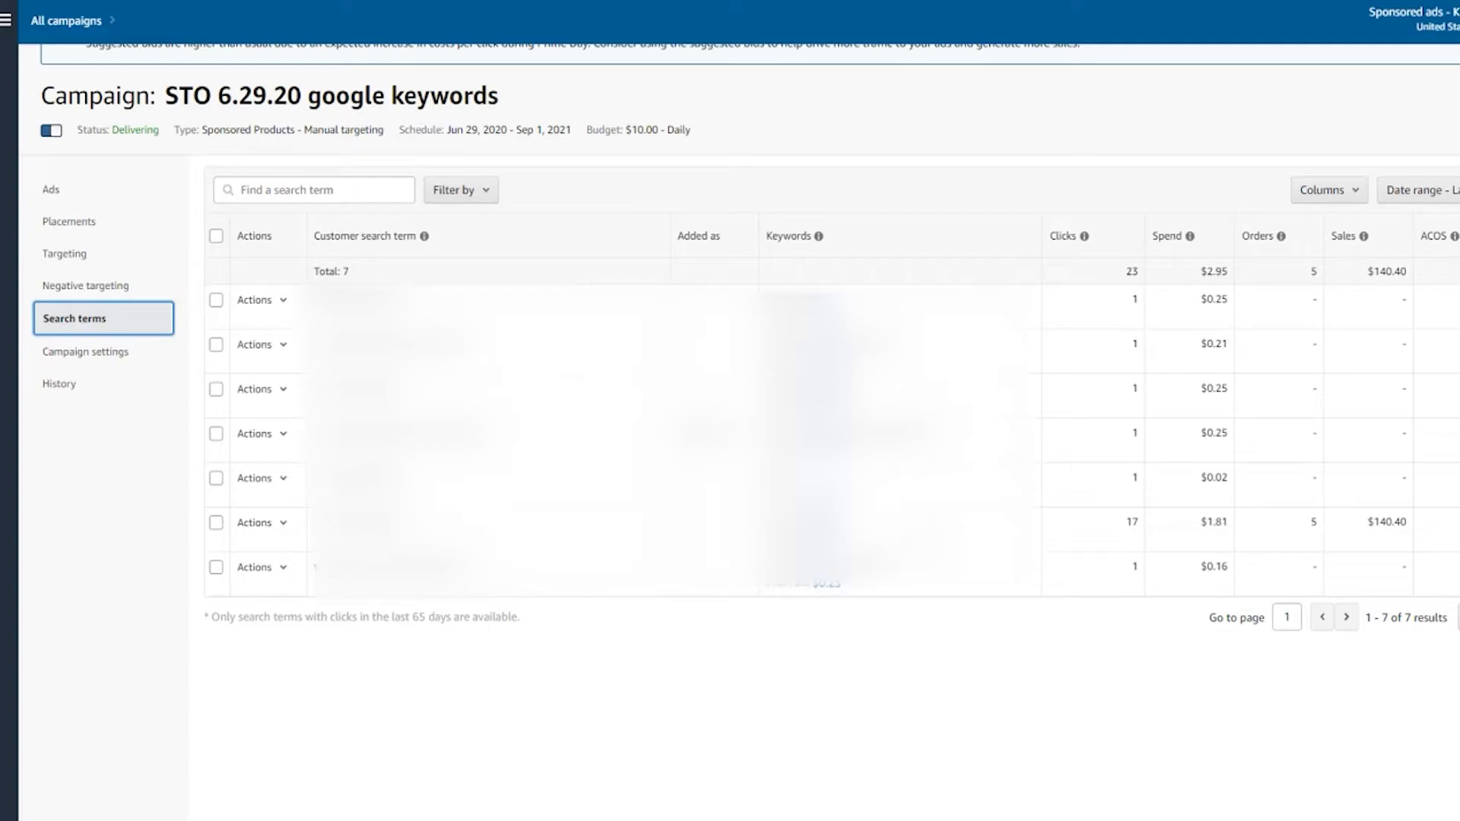
left_click(216, 301)
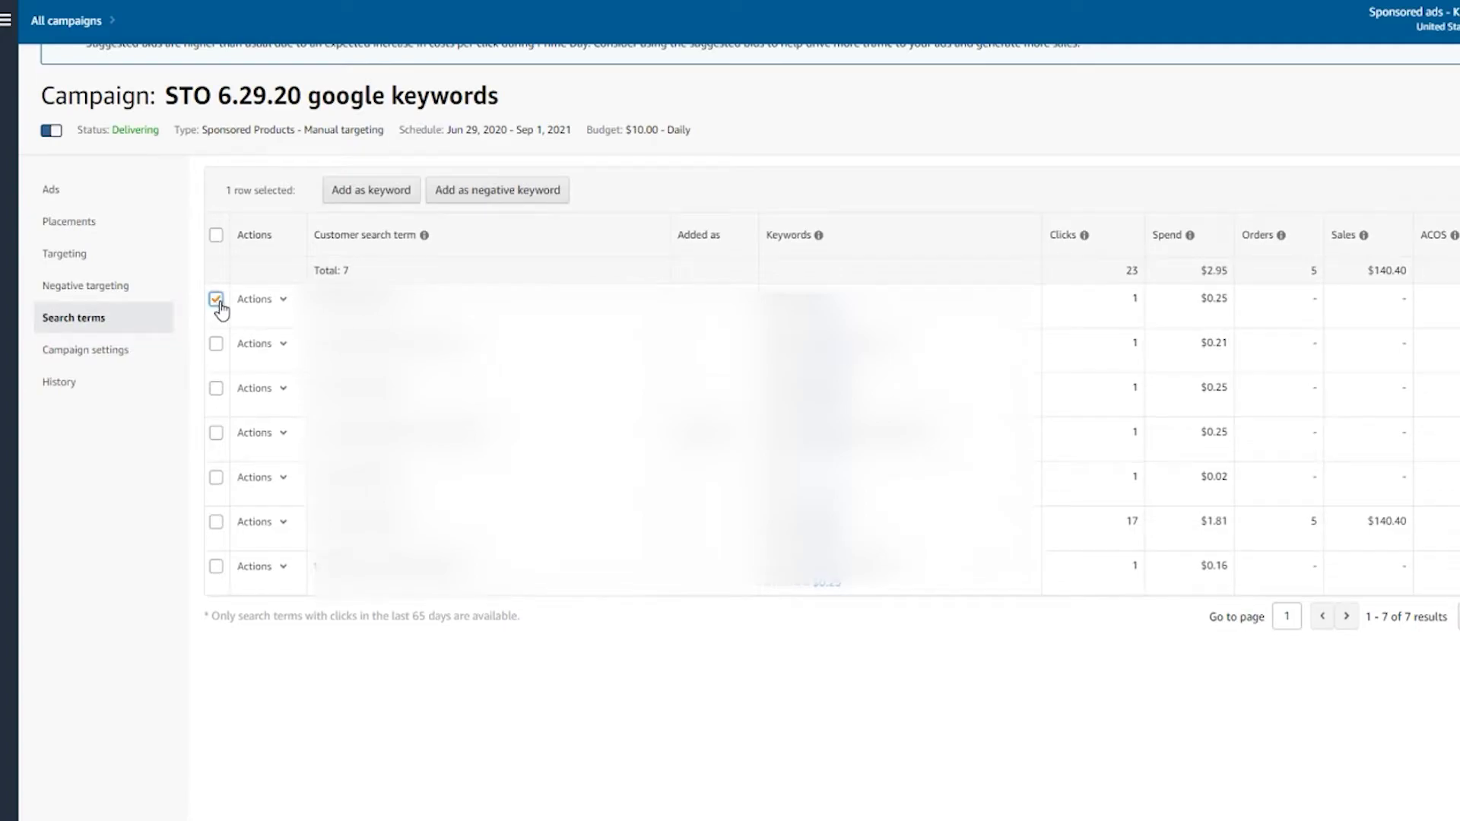
left_click(216, 344)
left_click(216, 389)
left_click(216, 433)
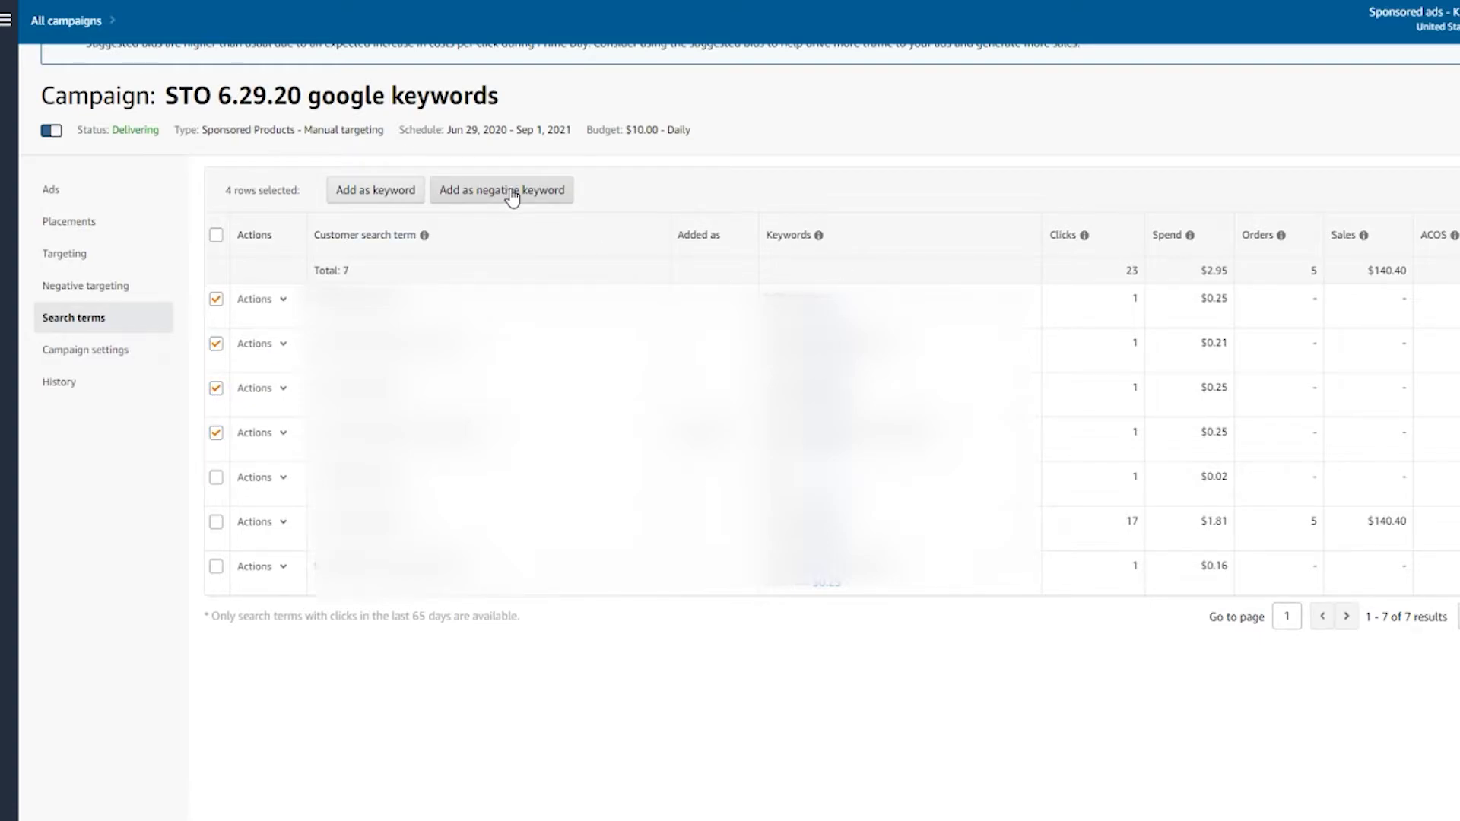
Clear the selection of the first four search terms
left_click(216, 299)
left_click(216, 344)
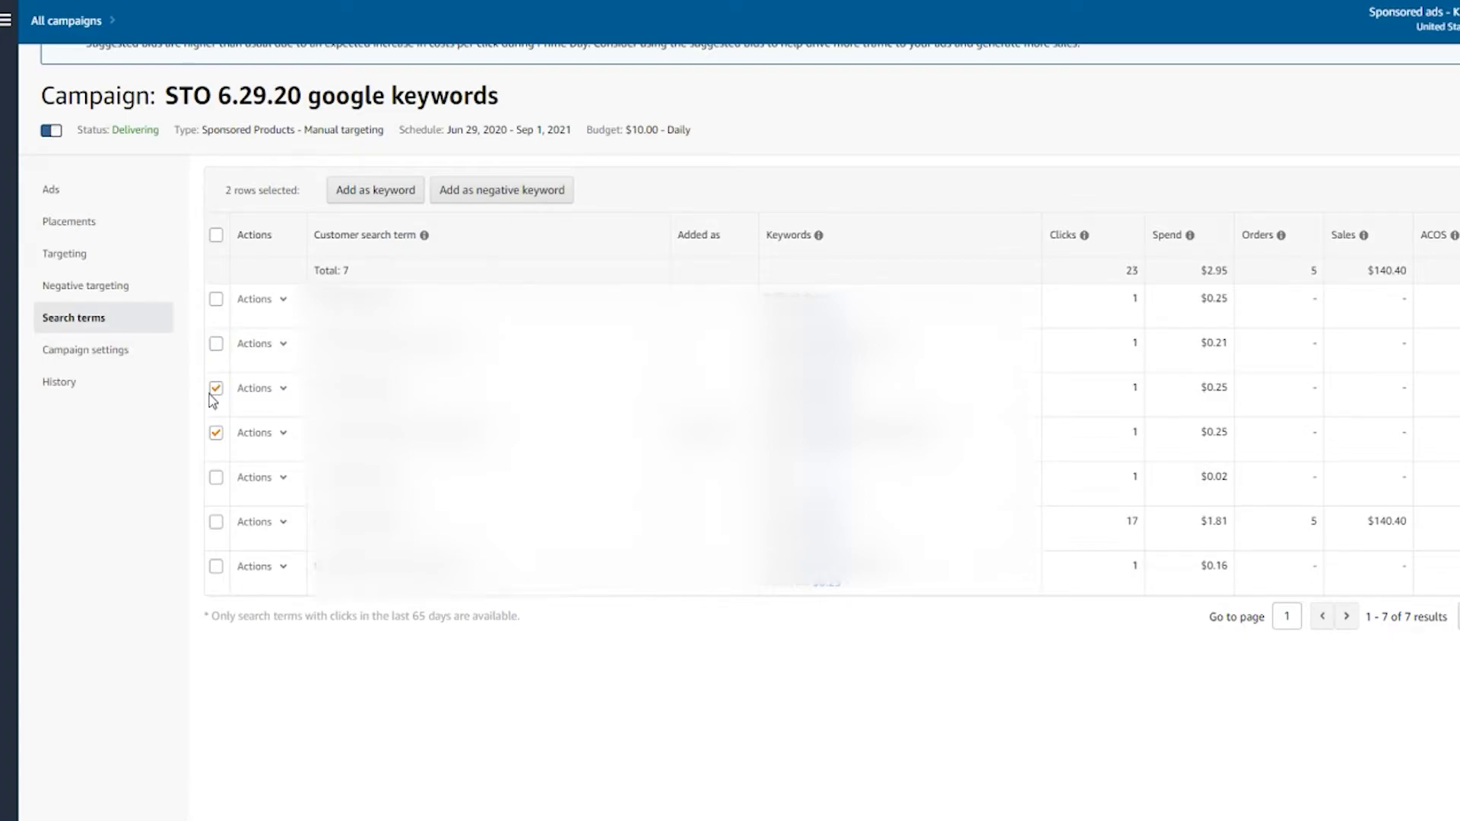
left_click(216, 434)
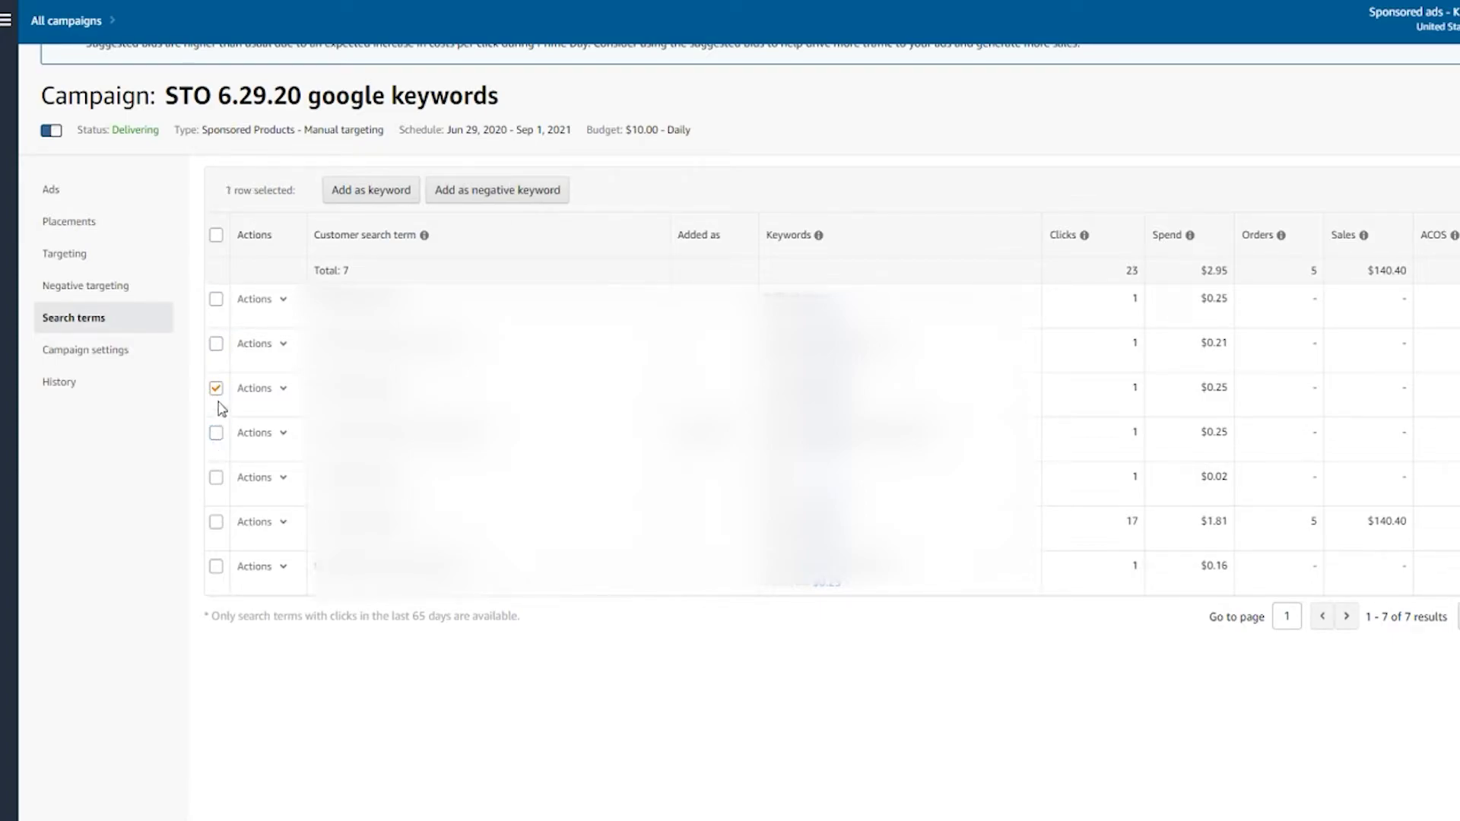
left_click(216, 388)
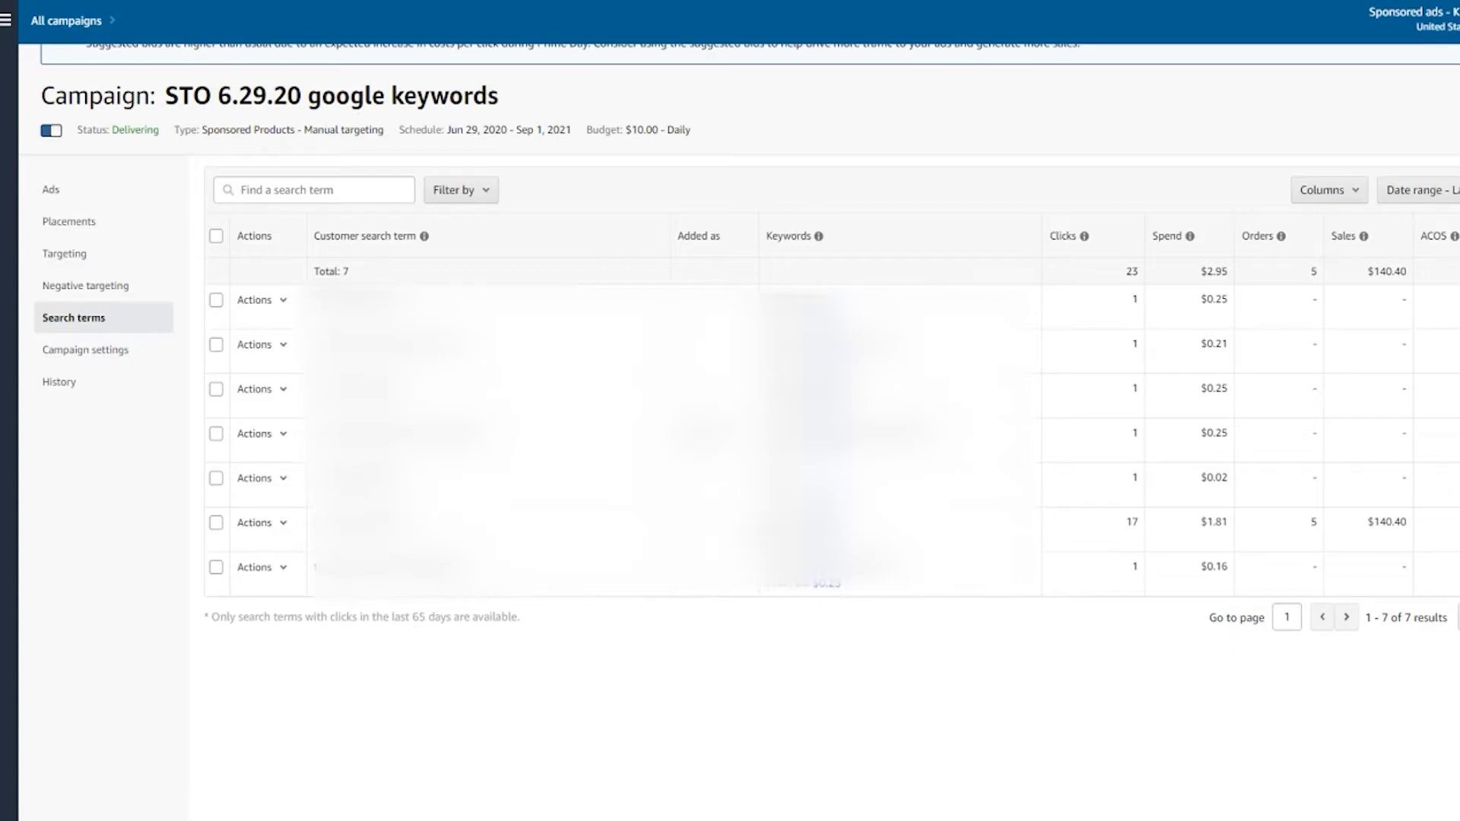
Examine the campaign settings, including the editable campaign name, schedule, default bid, budget, bidding strategy and placement adjustments
left_click(112, 357)
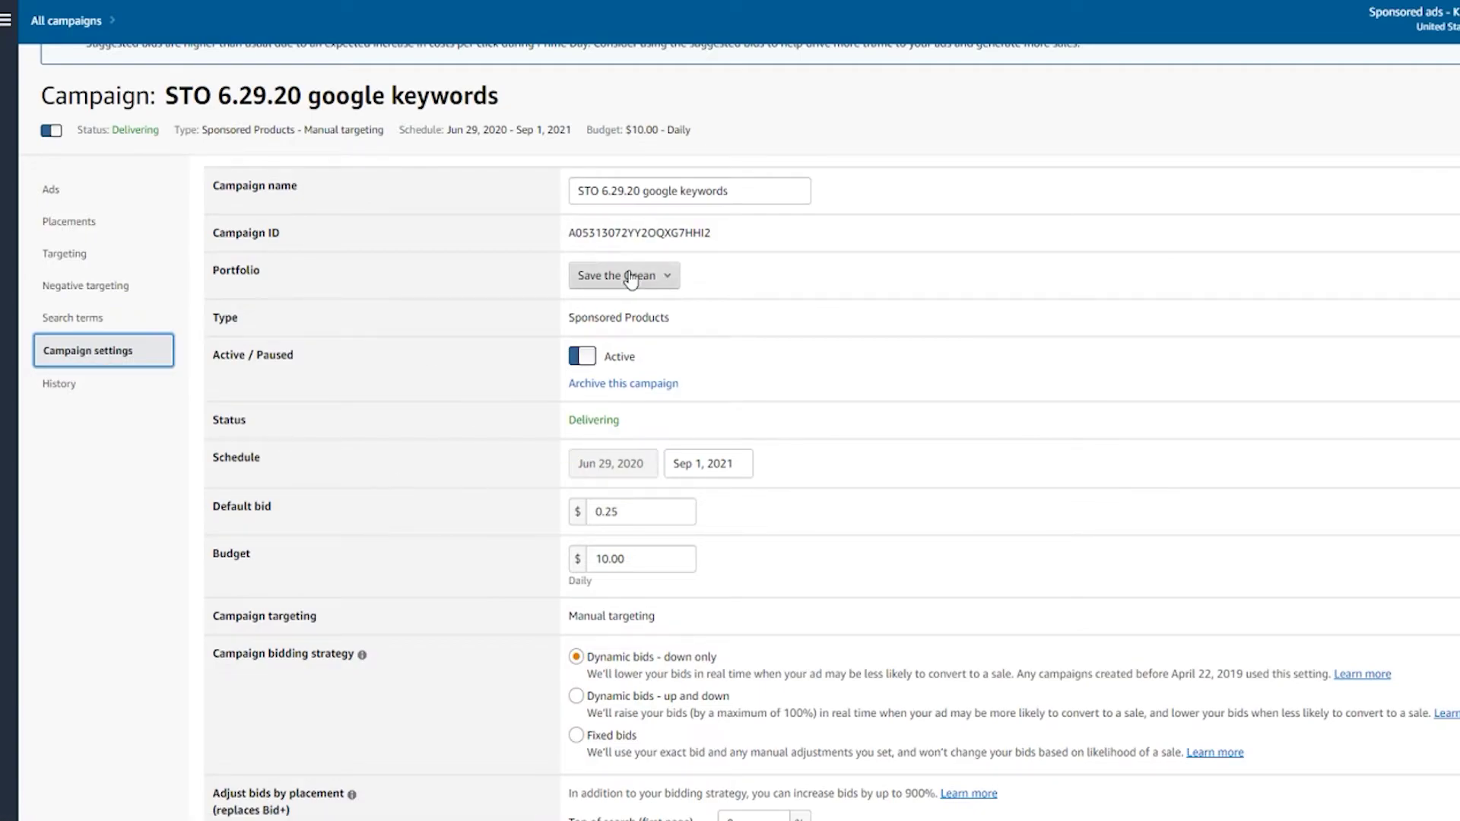
left_click(742, 194)
left_click(743, 192)
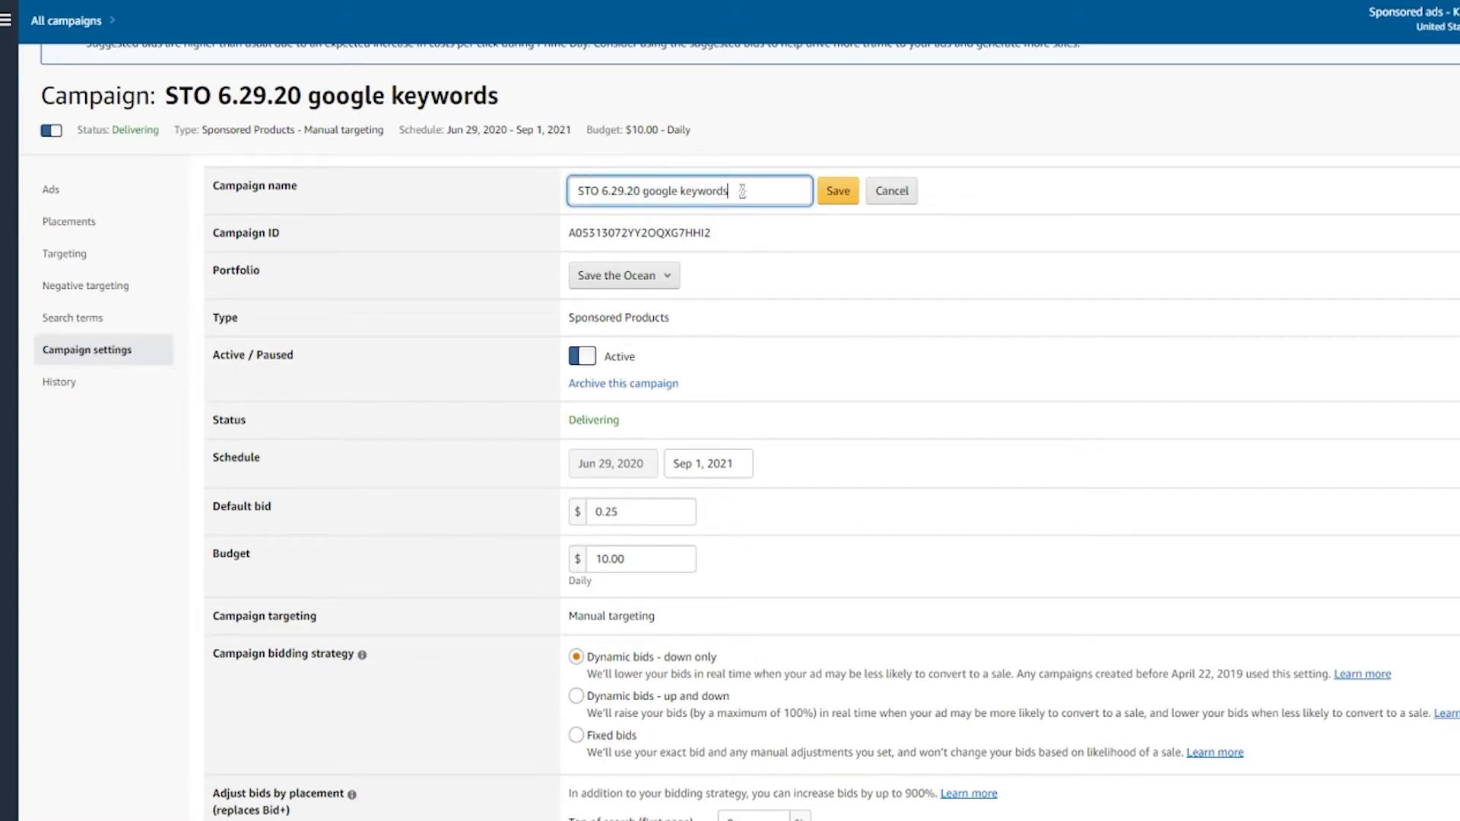
left_click(890, 192)
scroll(829, 317, "down", 3)
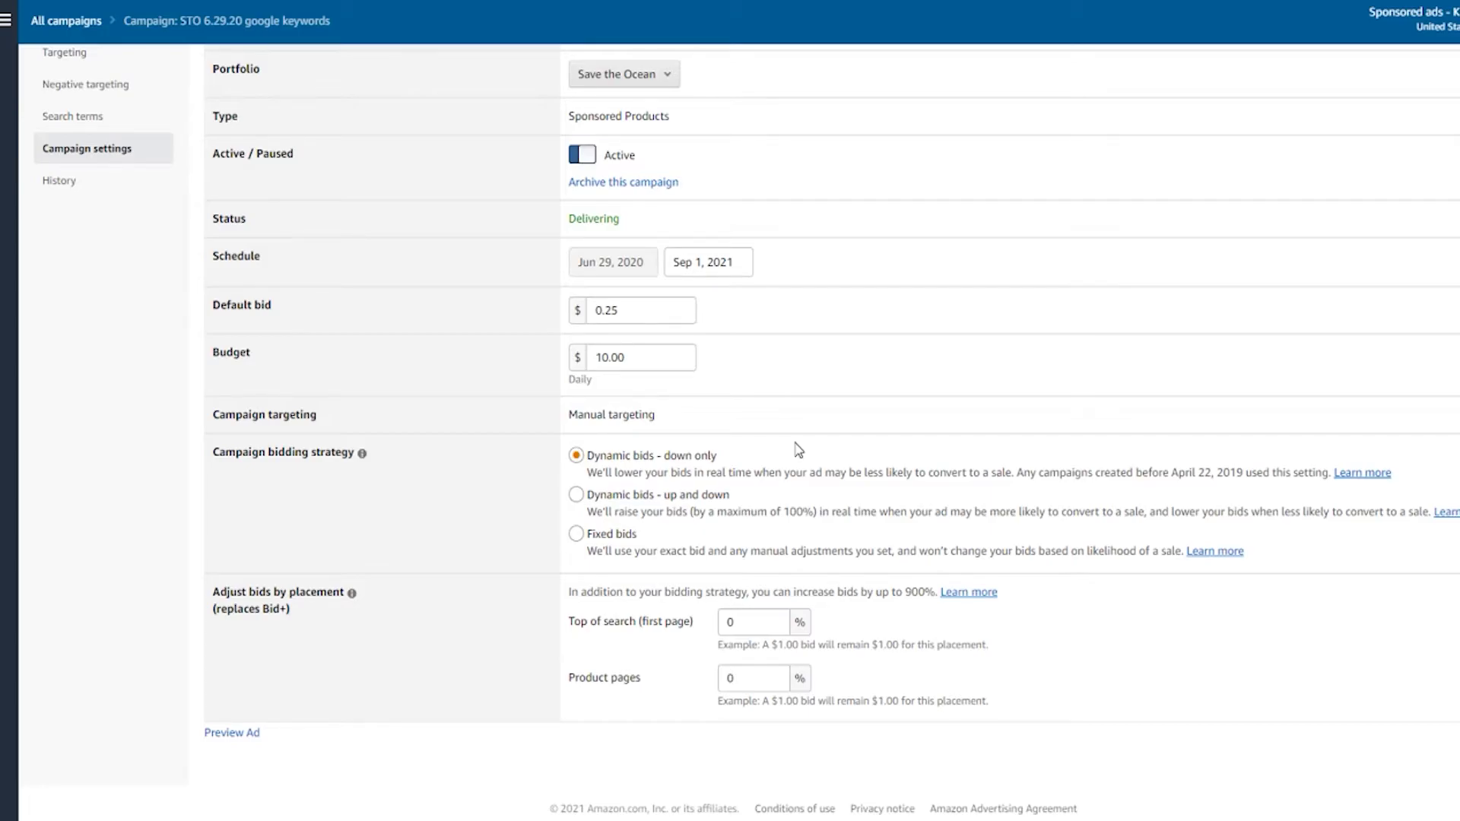
scroll(798, 450, "up", 5)
scroll(798, 450, "down", 5)
Review the campaign's change history, including the logged keyword changes and the date range choices
left_click(73, 190)
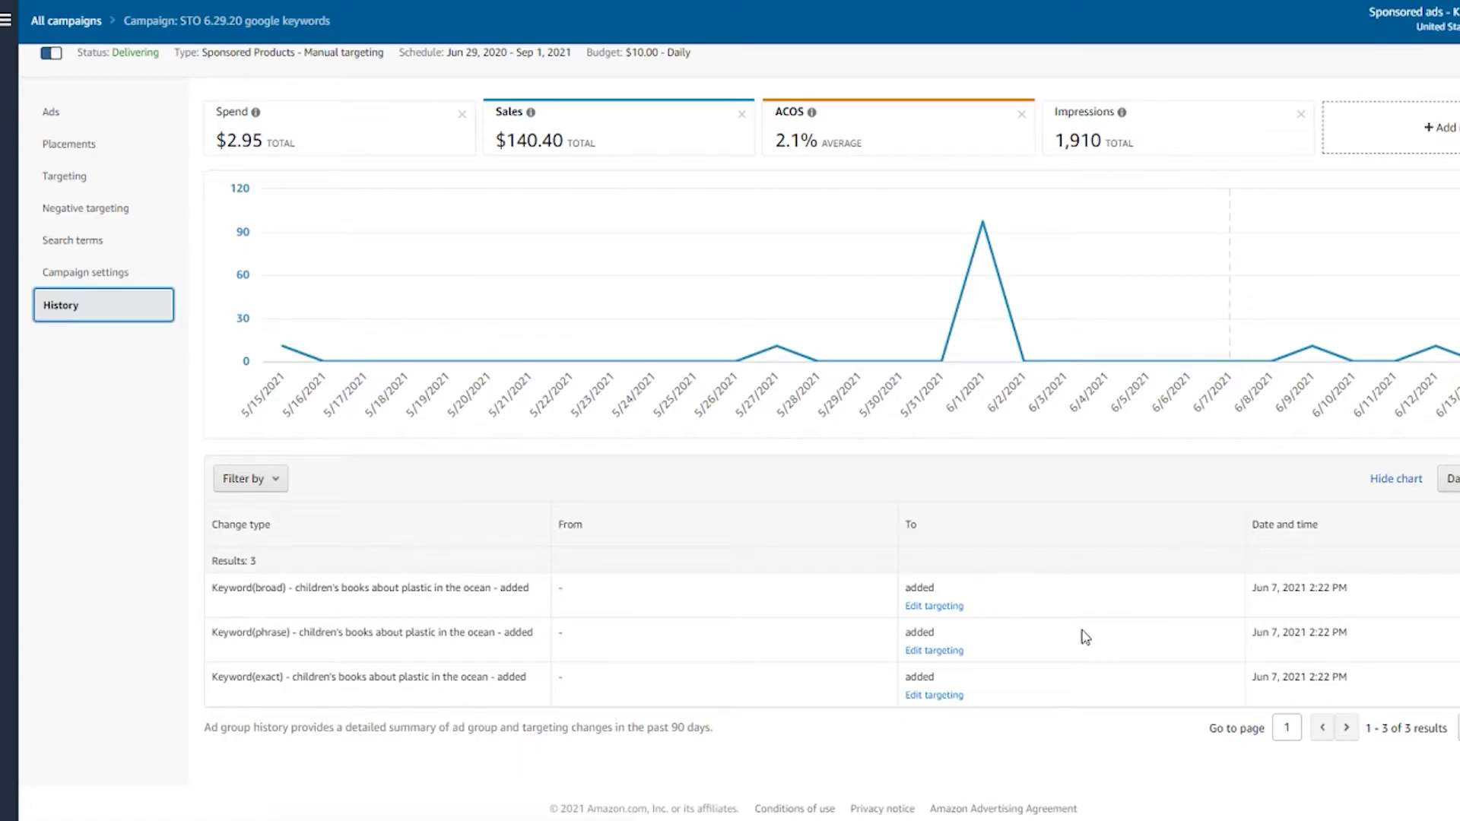
scroll(1072, 642, "up", 2)
scroll(873, 654, "down", 2)
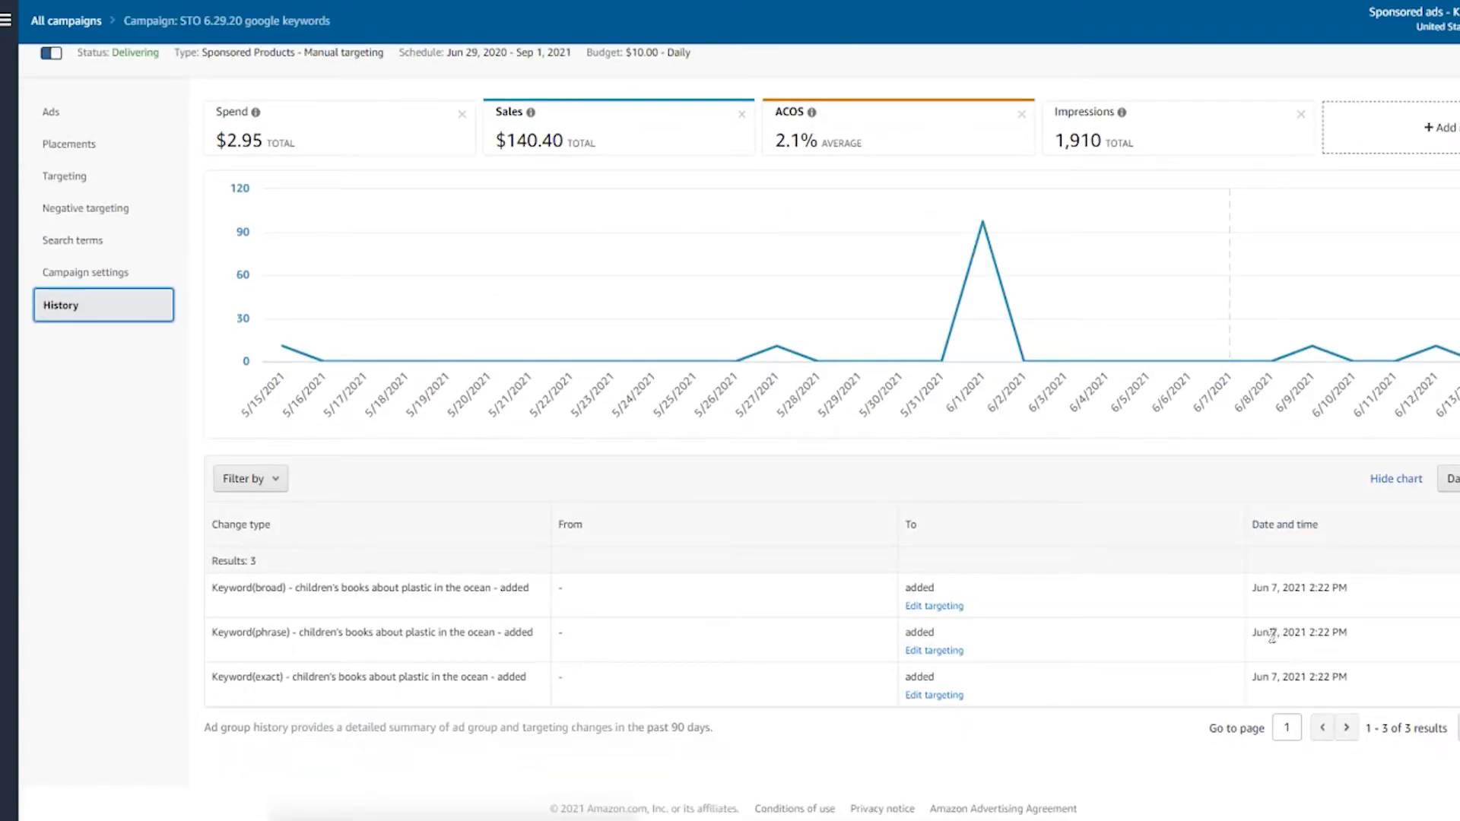
left_click(1449, 478)
left_click(952, 506)
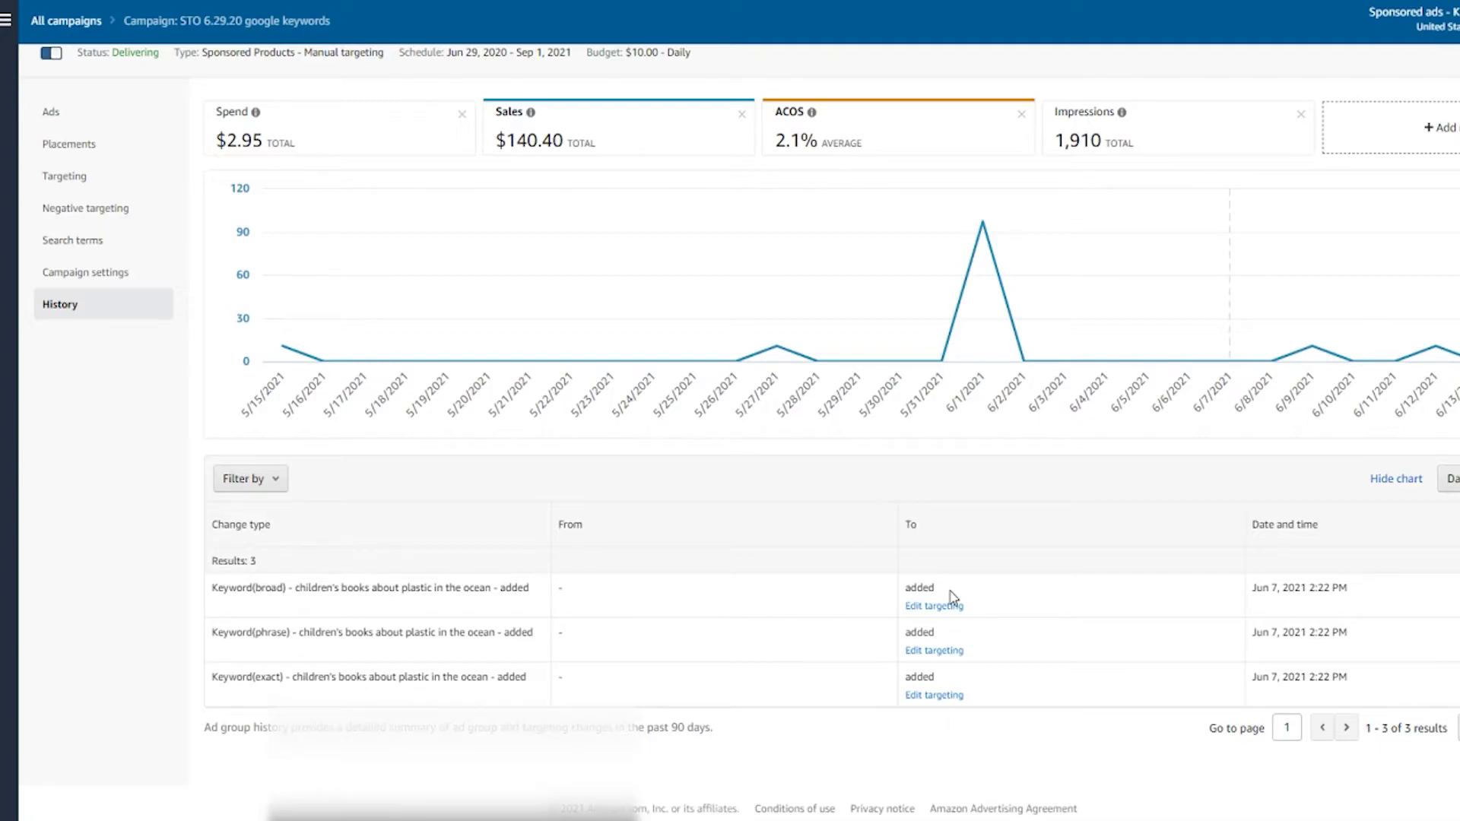
scroll(169, 167, "up", 2)
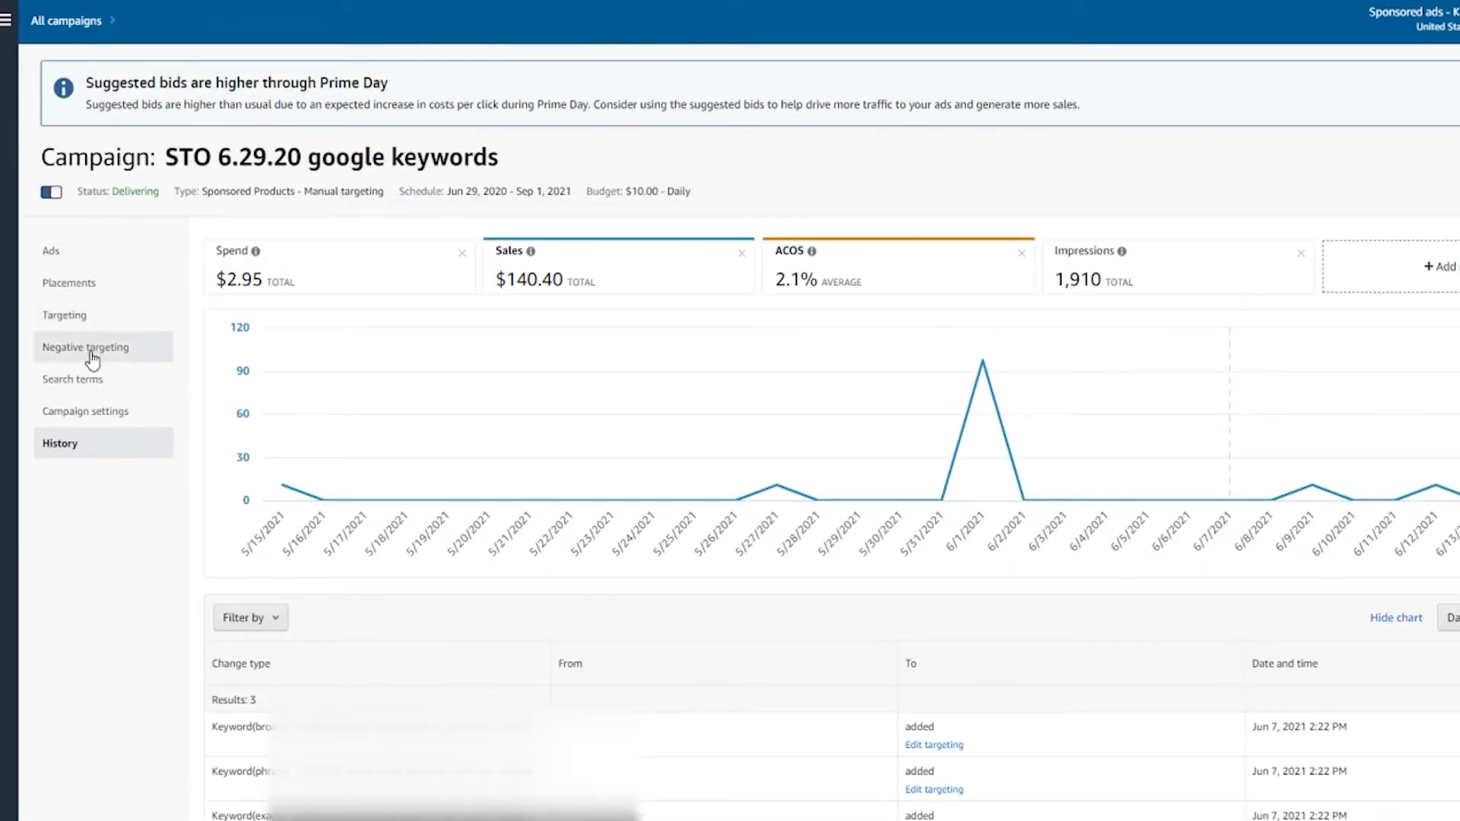
Return to the campaign's keyword targeting and look over the keyword list and bids
left_click(86, 320)
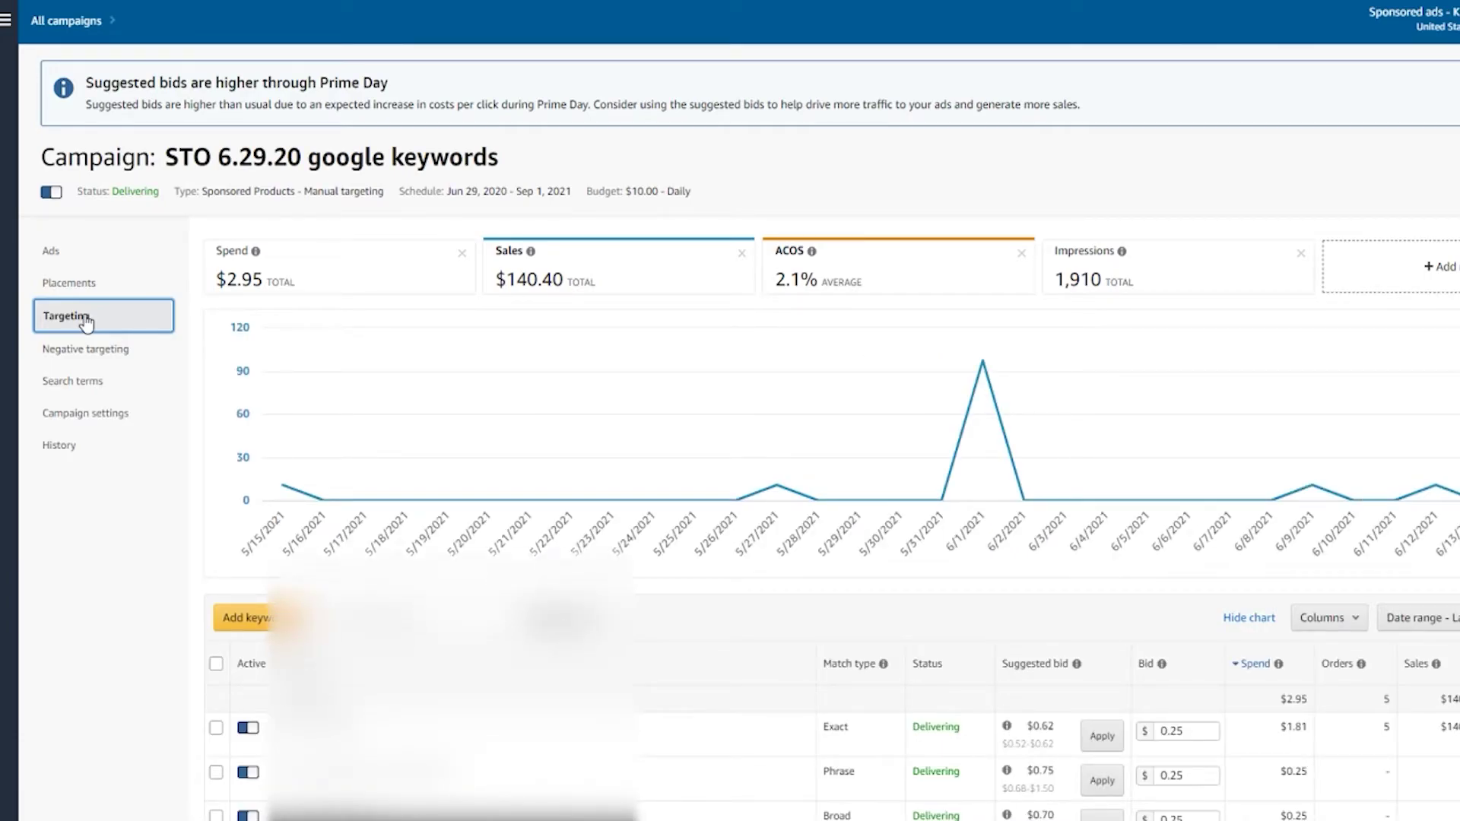
scroll(549, 494, "down", 3)
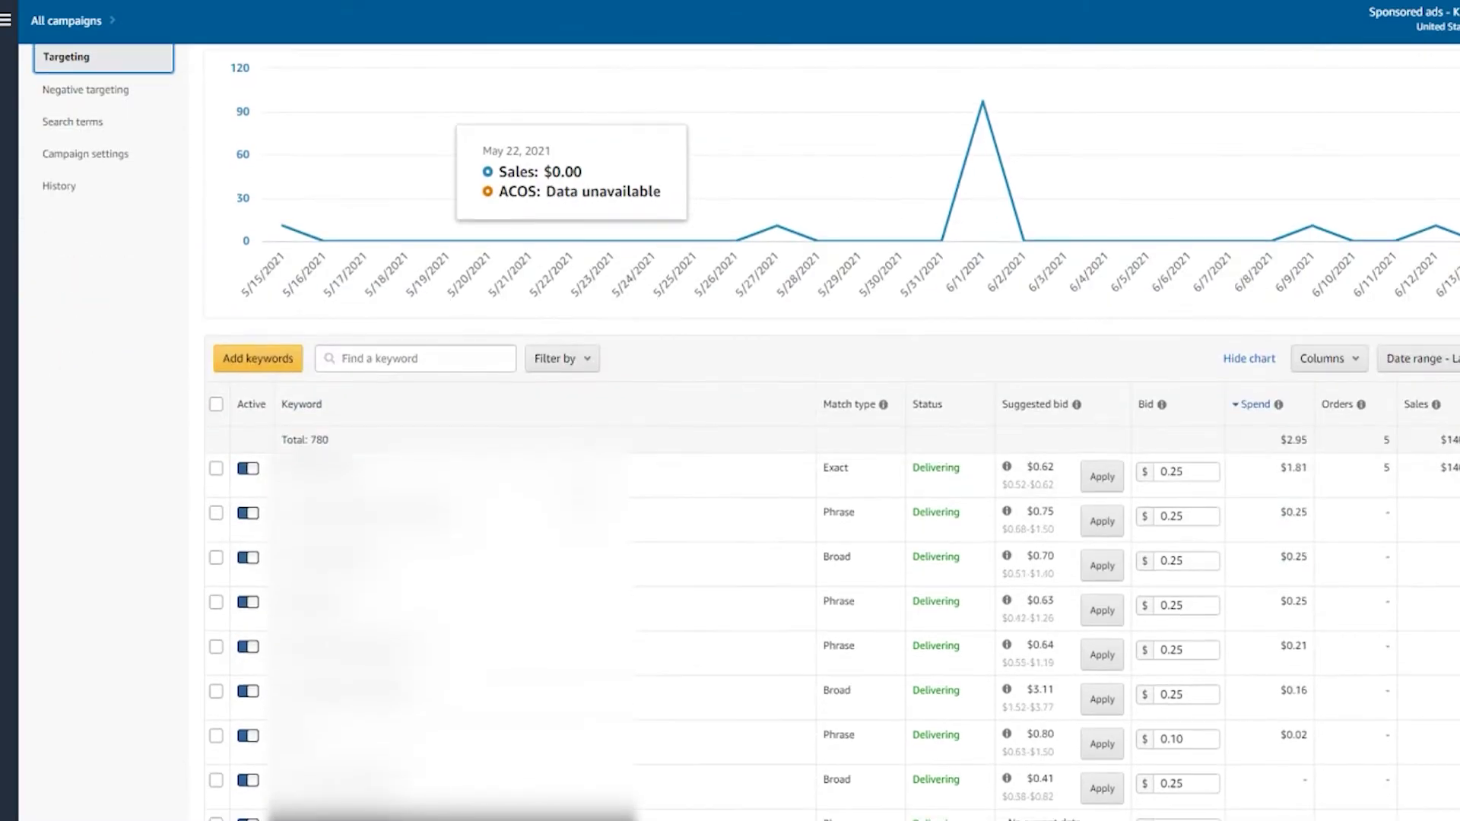
scroll(580, 493, "up", 3)
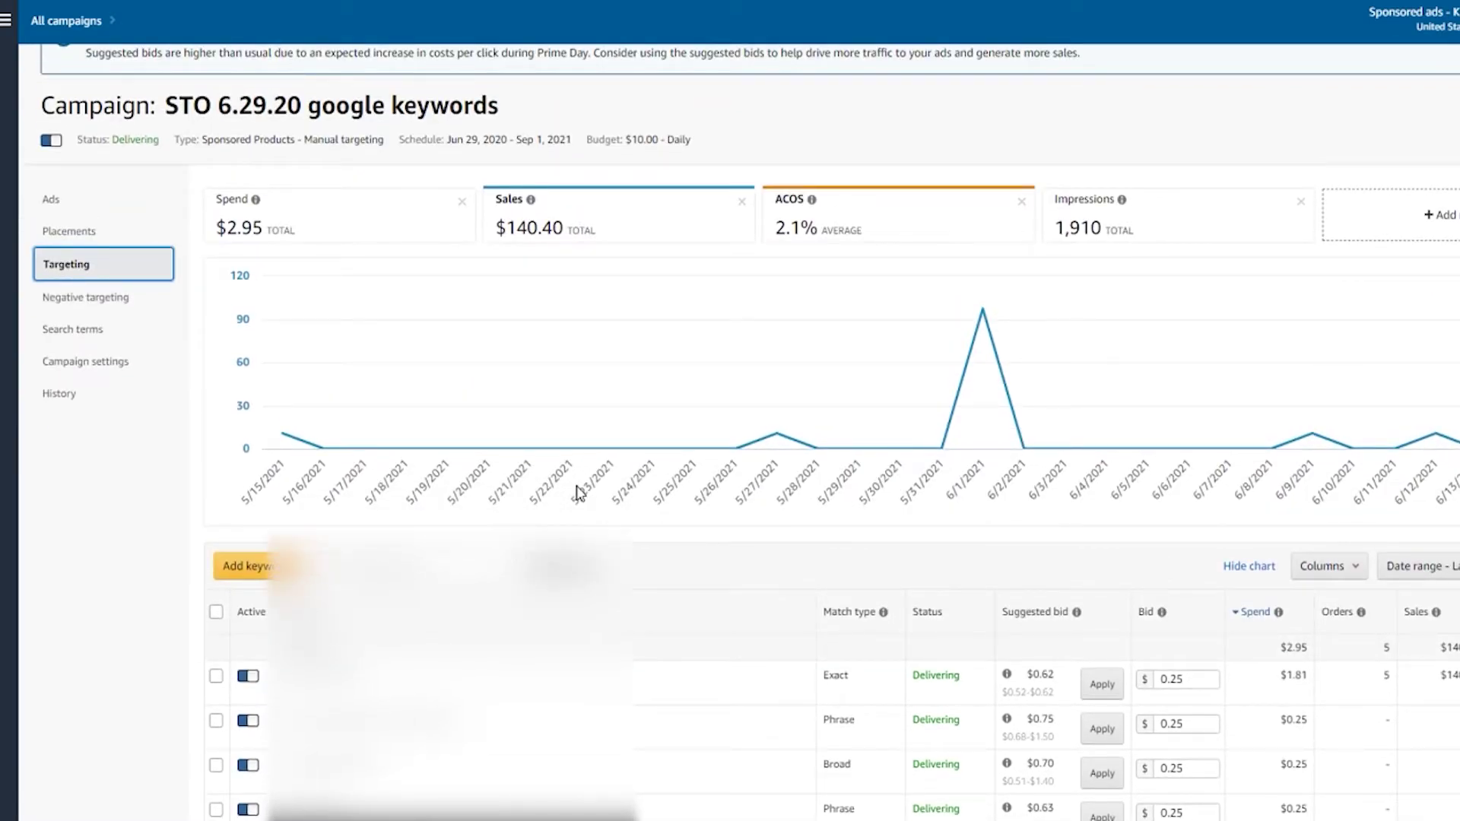
scroll(580, 493, "down", 4)
scroll(580, 492, "up", 5)
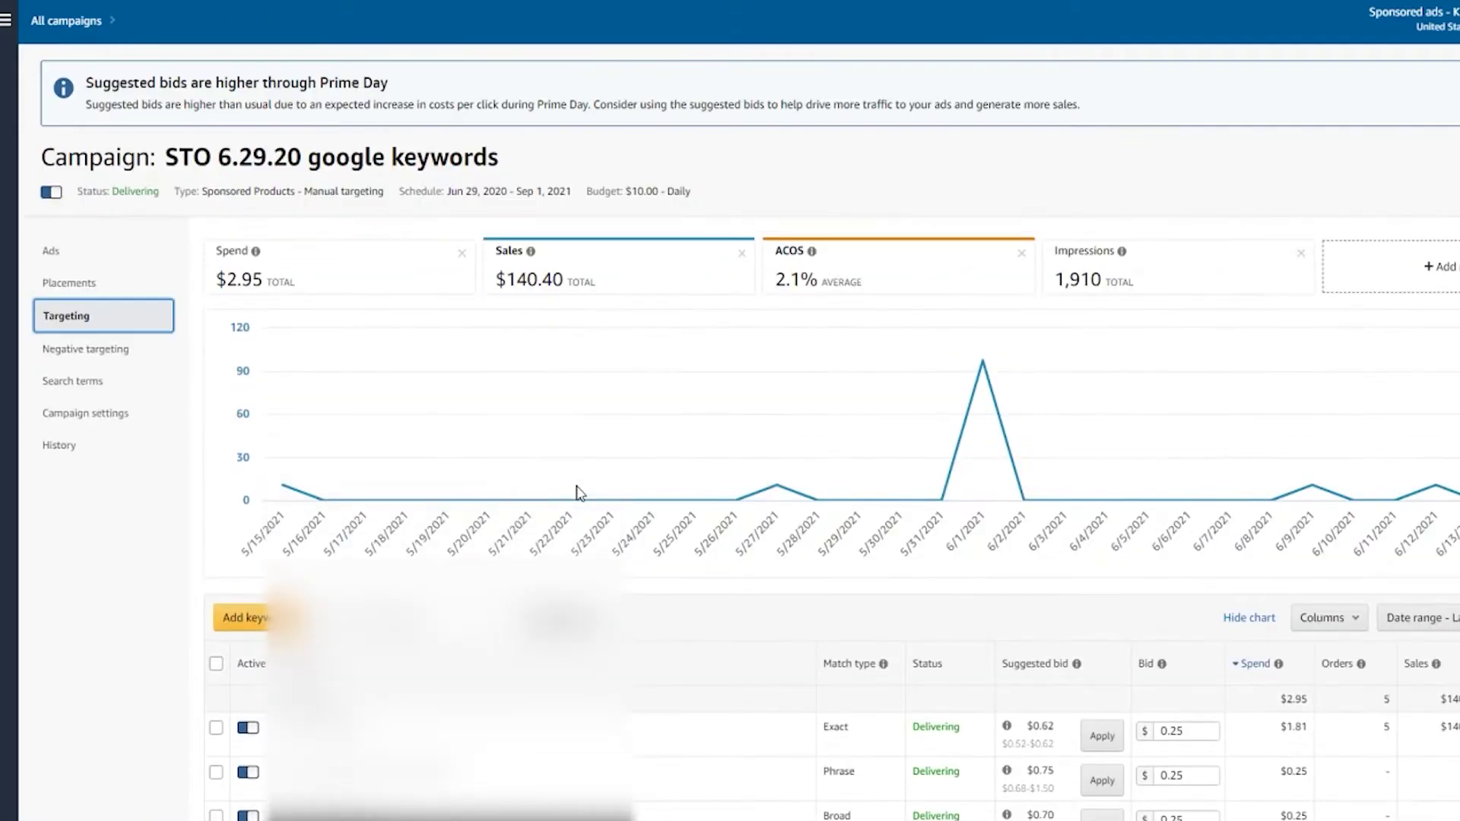
scroll(887, 455, "down", 6)
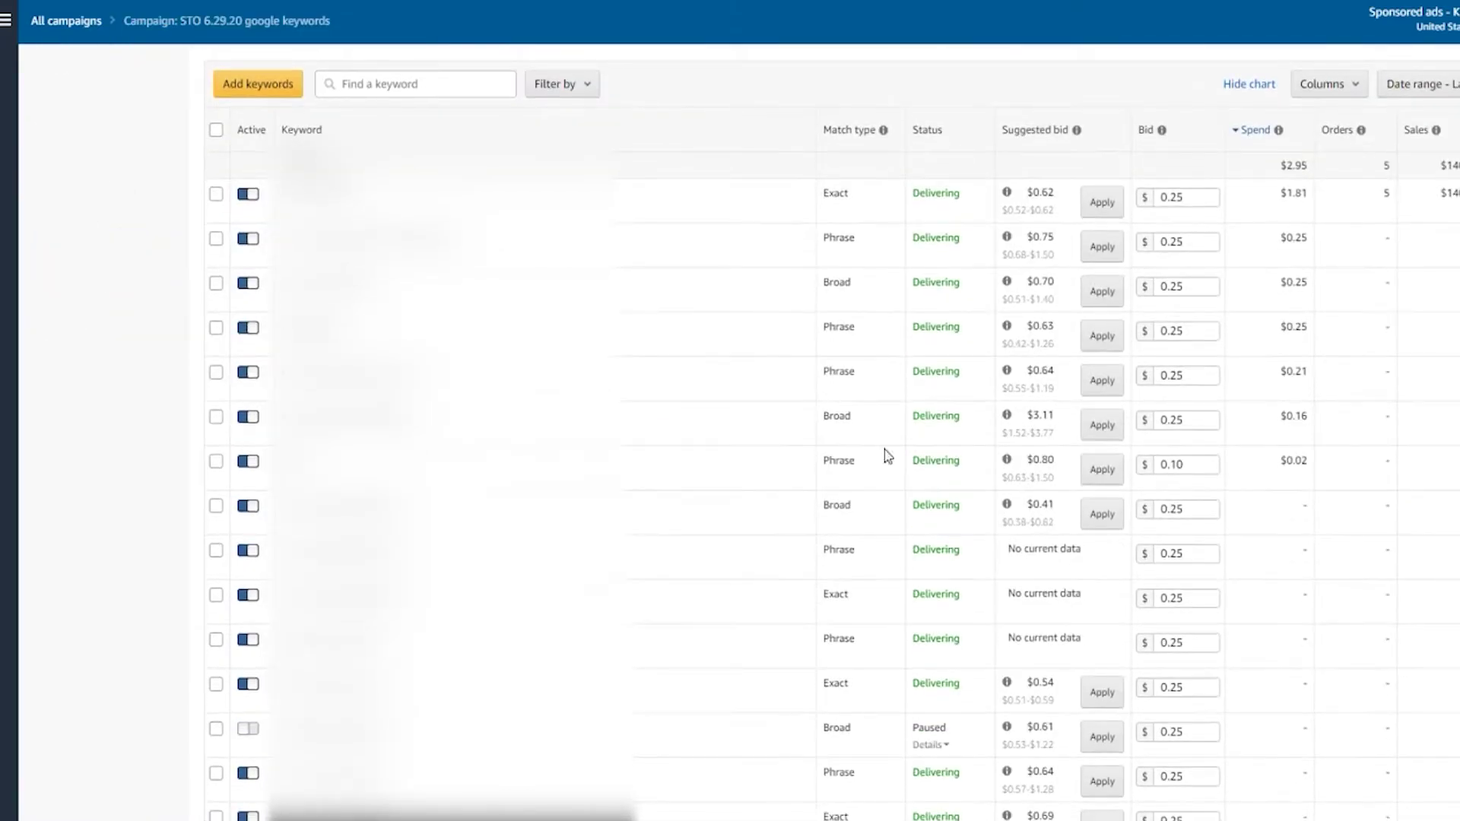
scroll(751, 429, "up", 4)
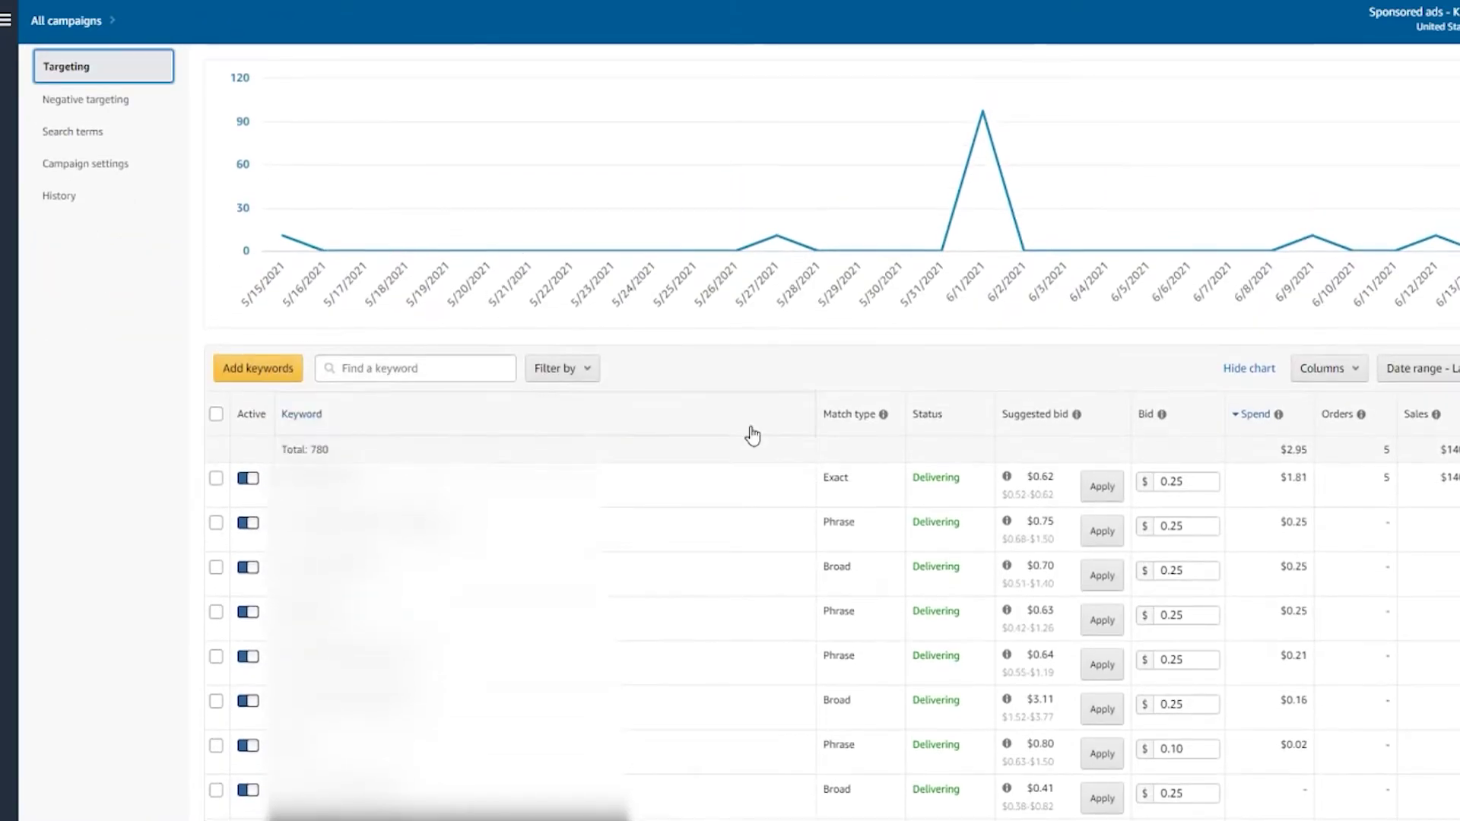
scroll(752, 436, "up", 2)
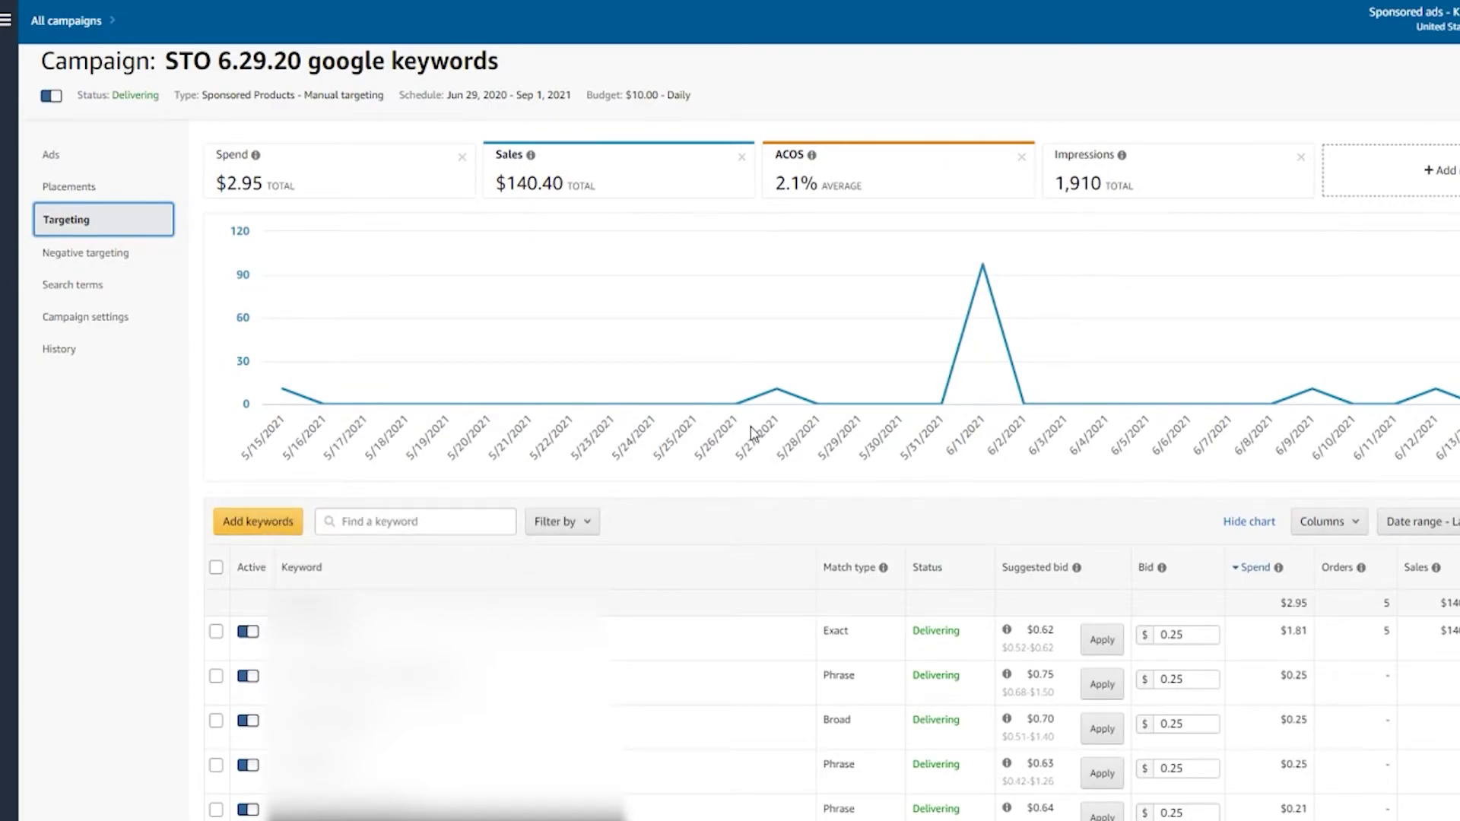
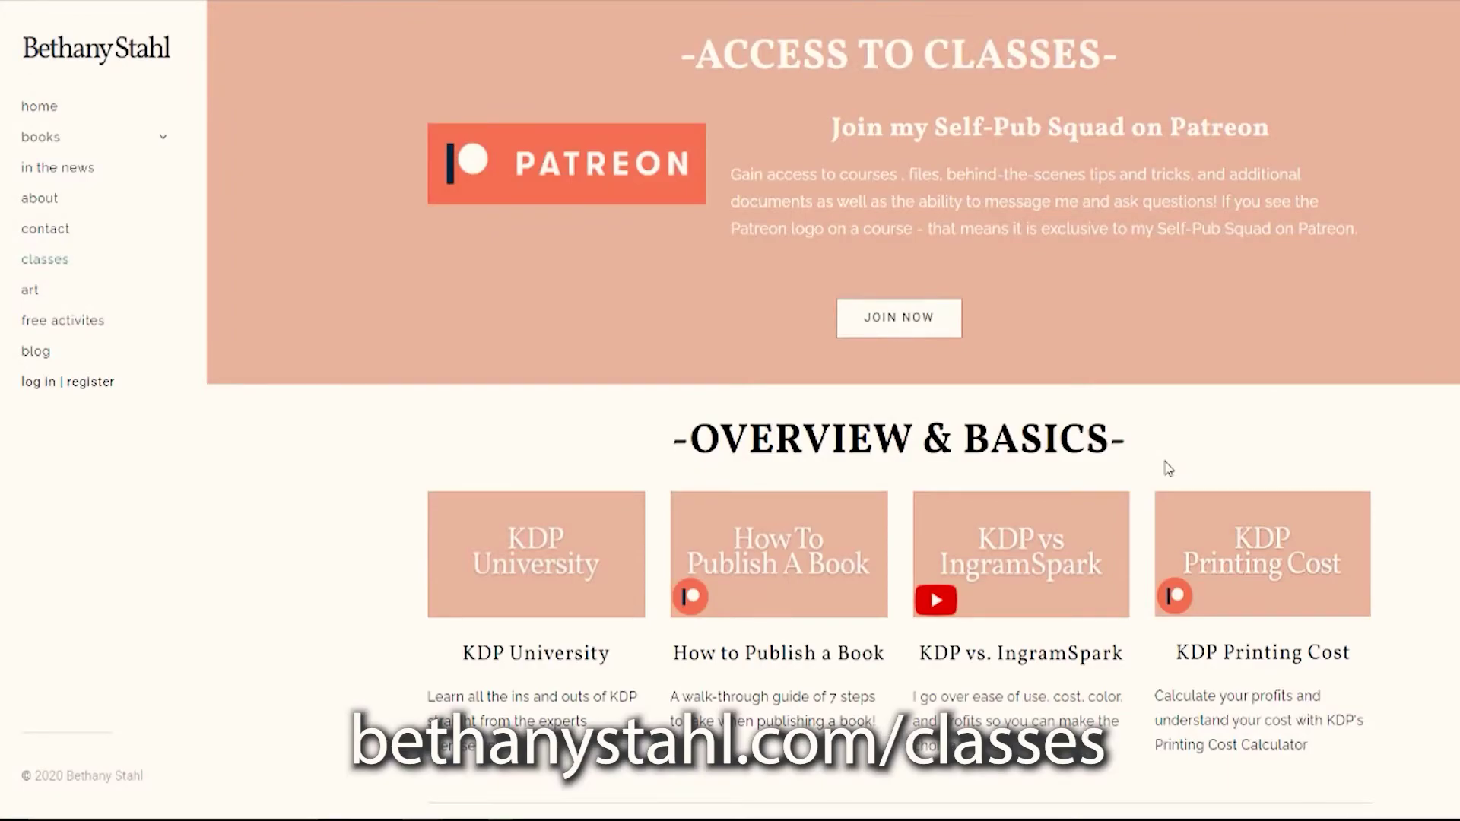
Switch to the author's classes web page and browse its Overview & Basics, Writing and Illustrations classes
scroll(1168, 468, "down", 15)
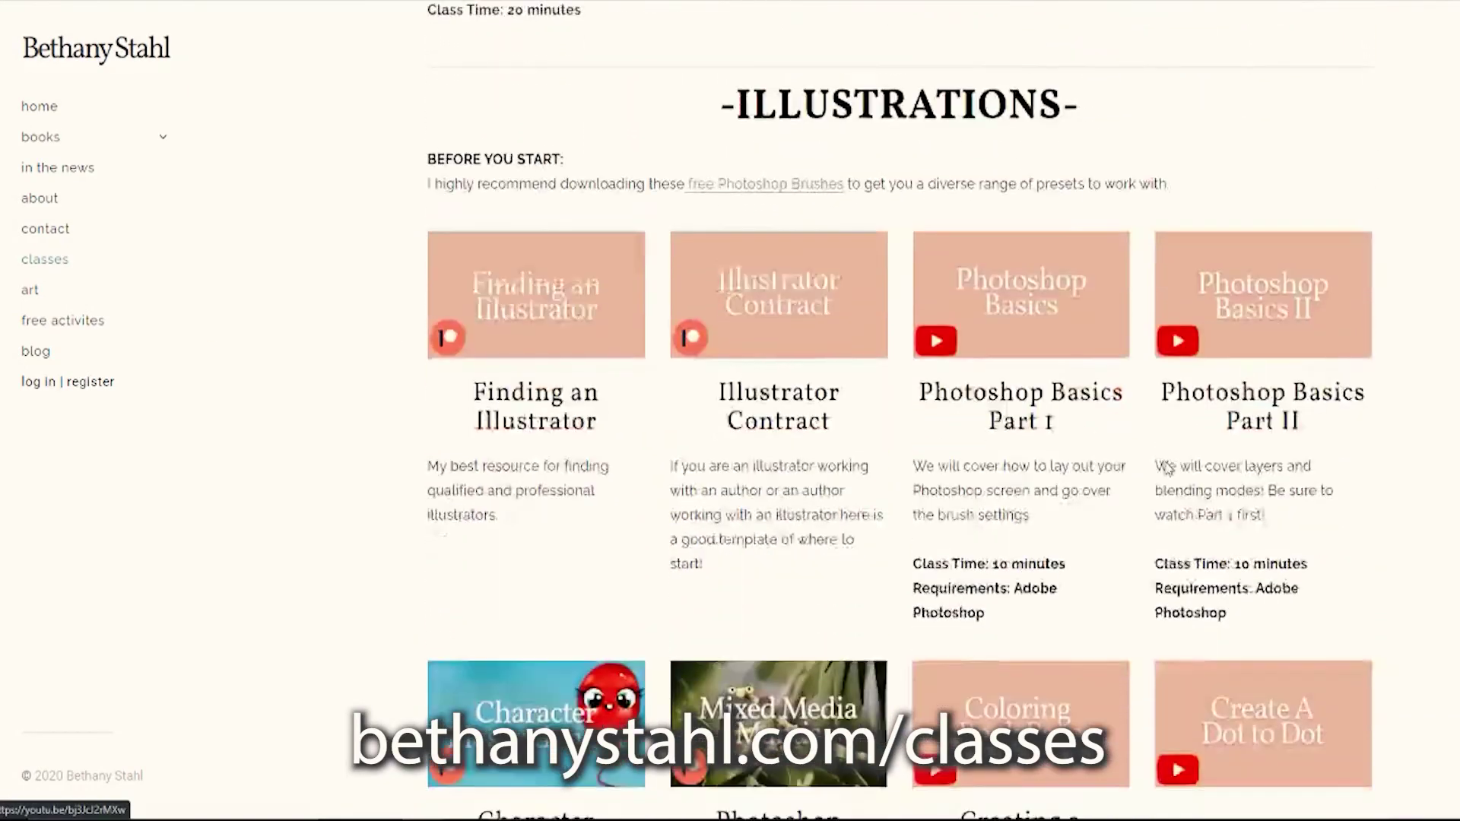
scroll(1168, 468, "down", 10)
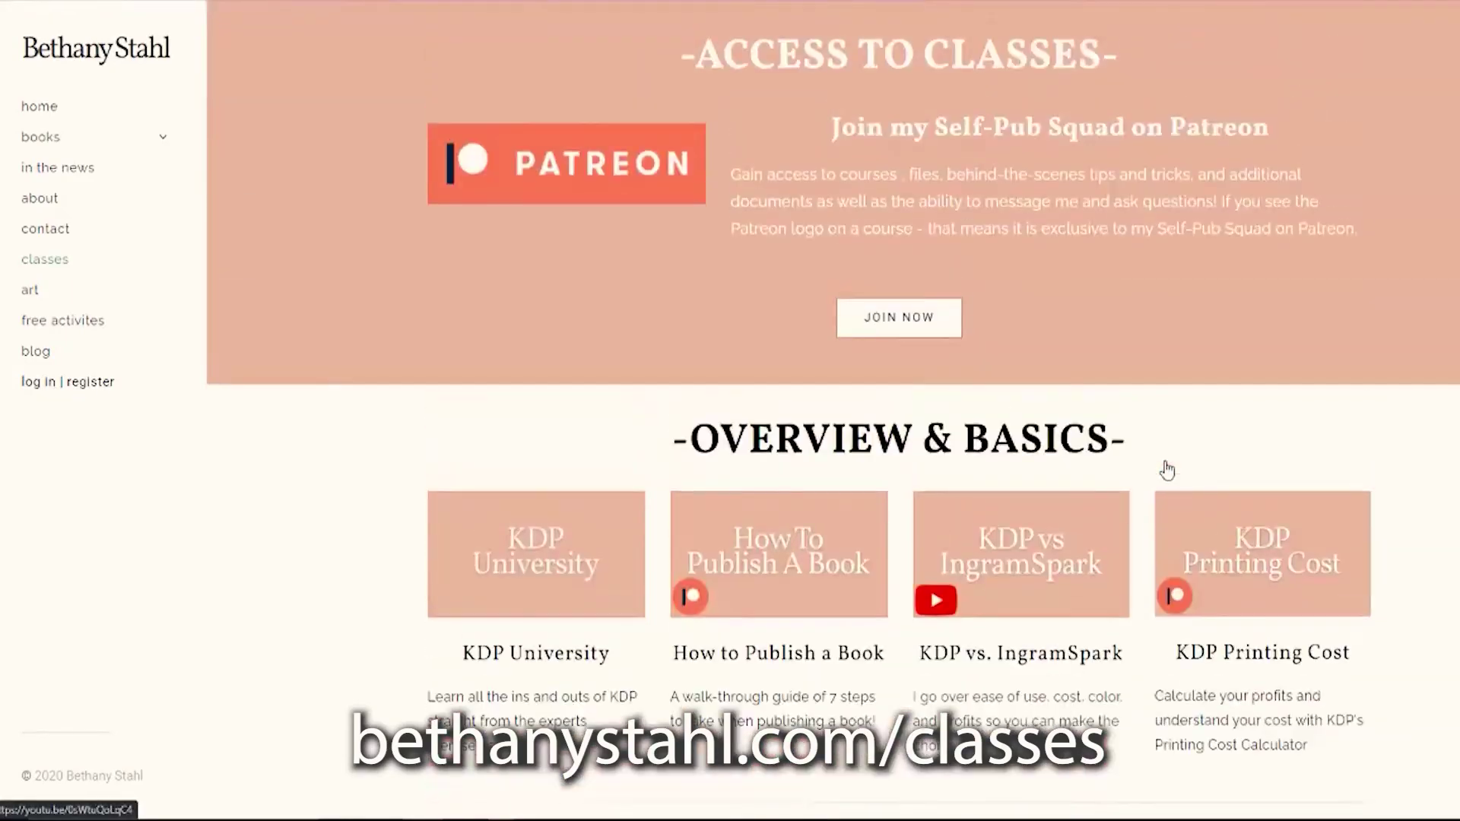
scroll(1168, 468, "down", 4)
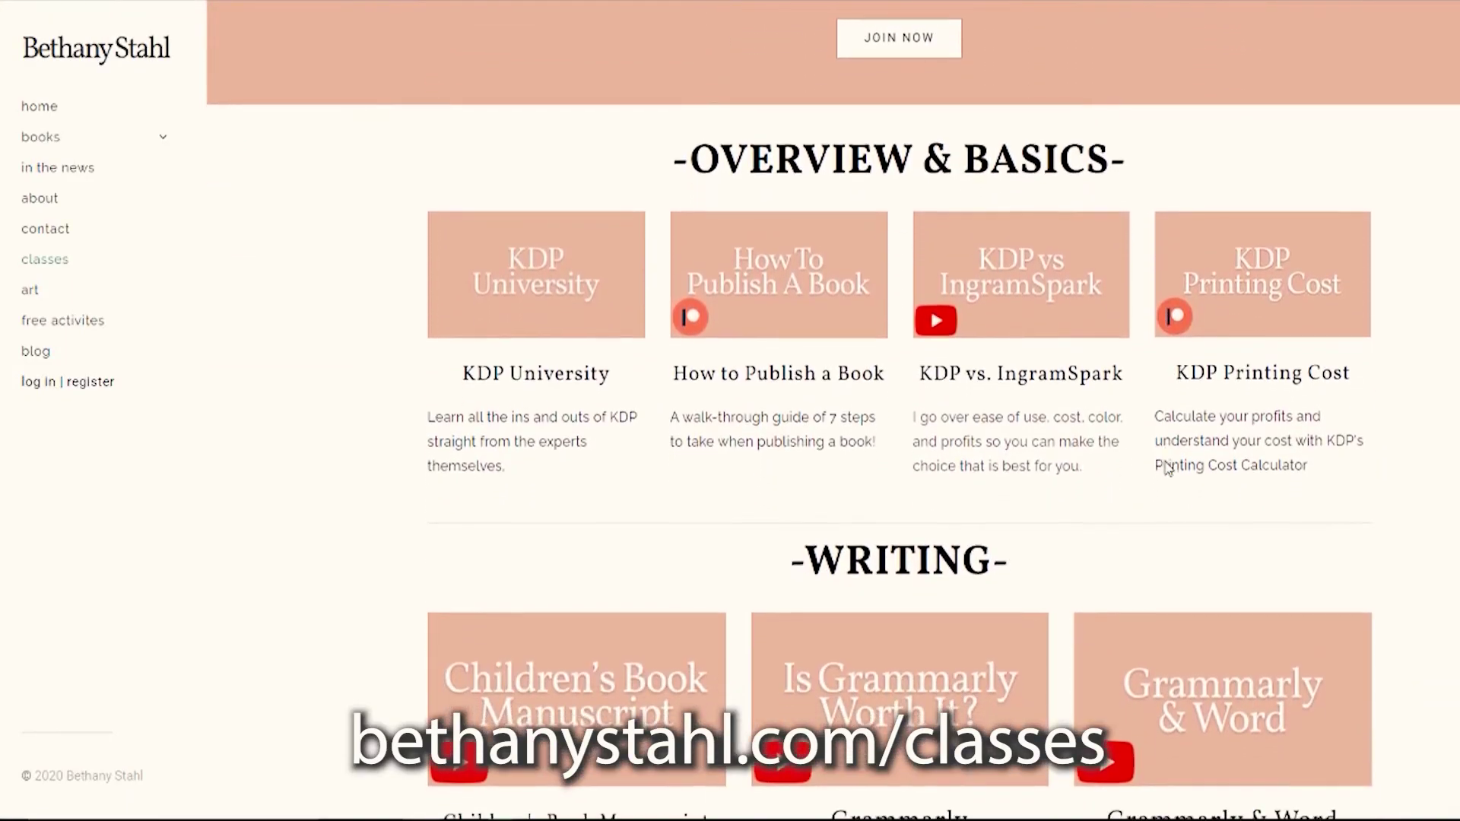
scroll(1168, 468, "up", 4)
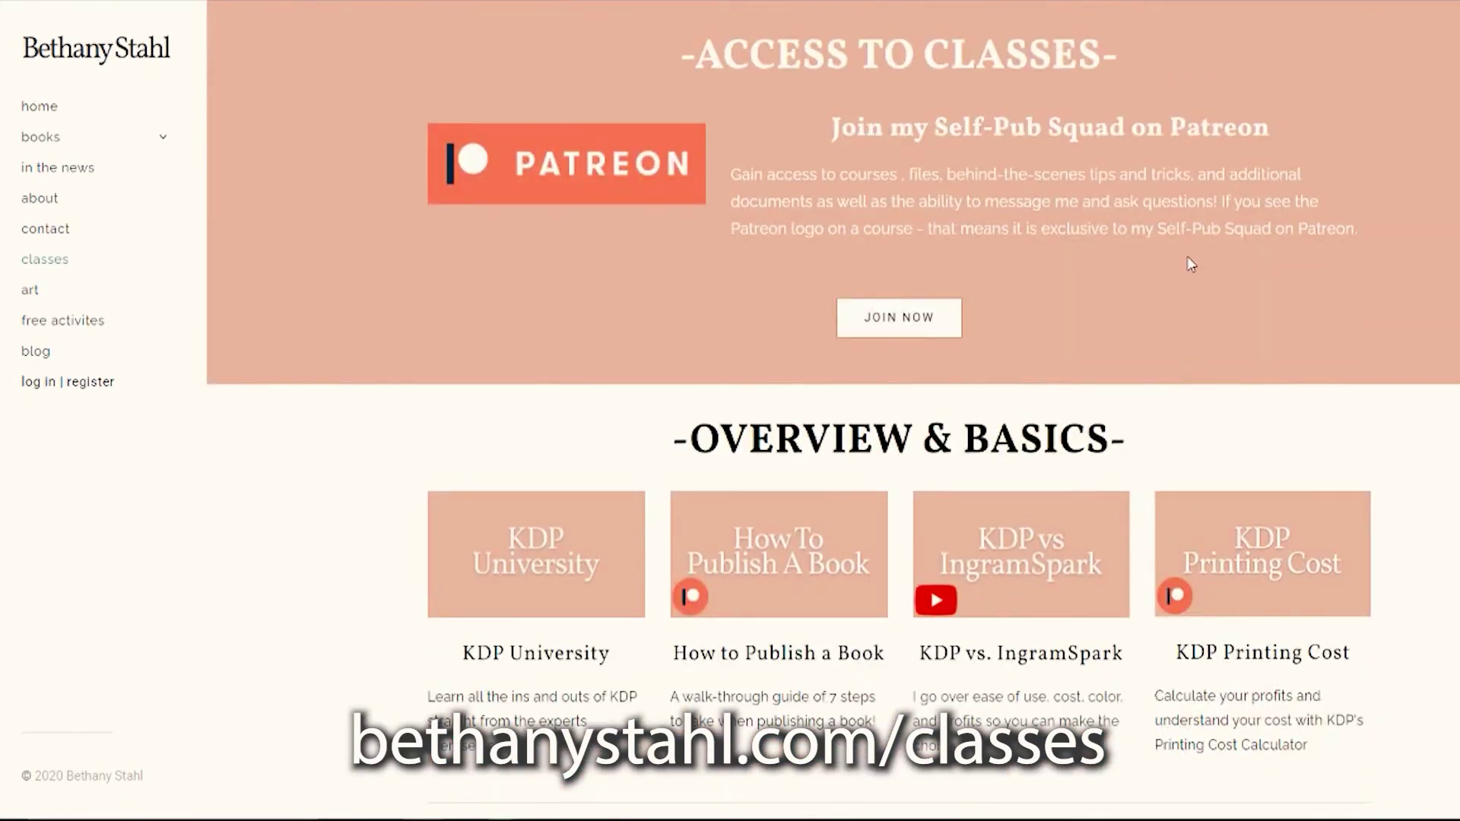
scroll(900, 411, "down", 6)
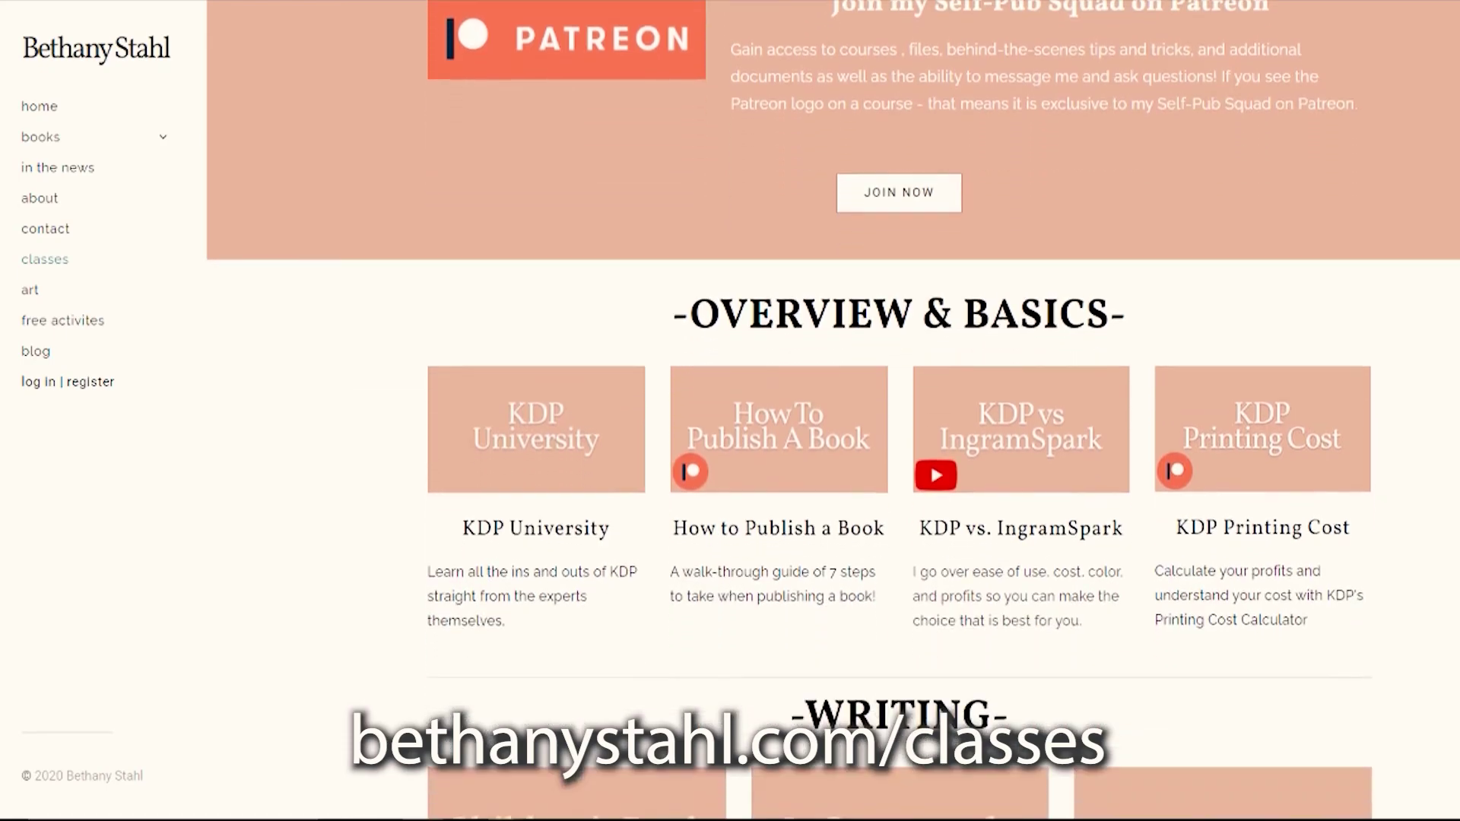
scroll(899, 411, "down", 7)
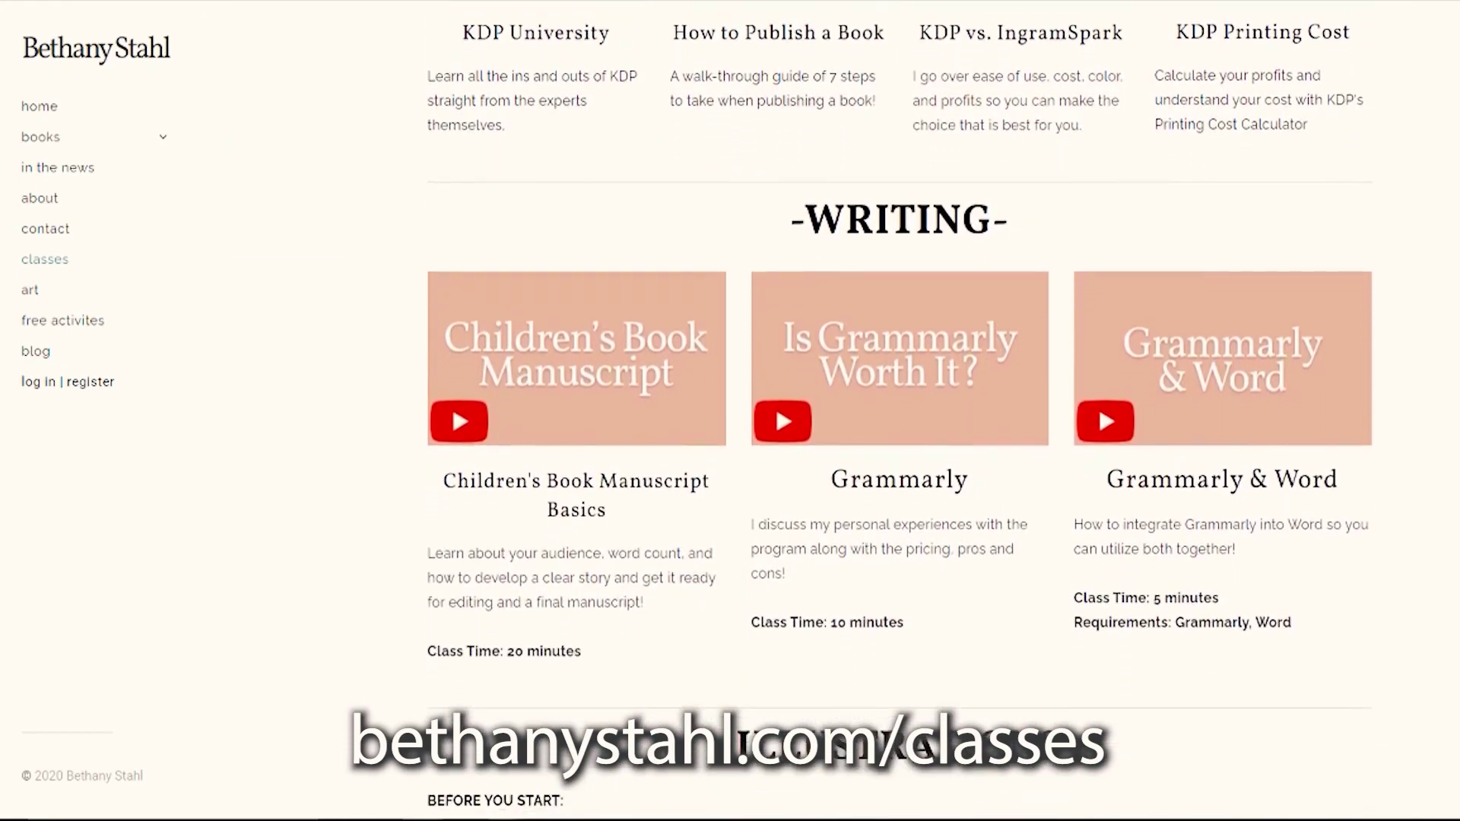
scroll(900, 411, "down", 10)
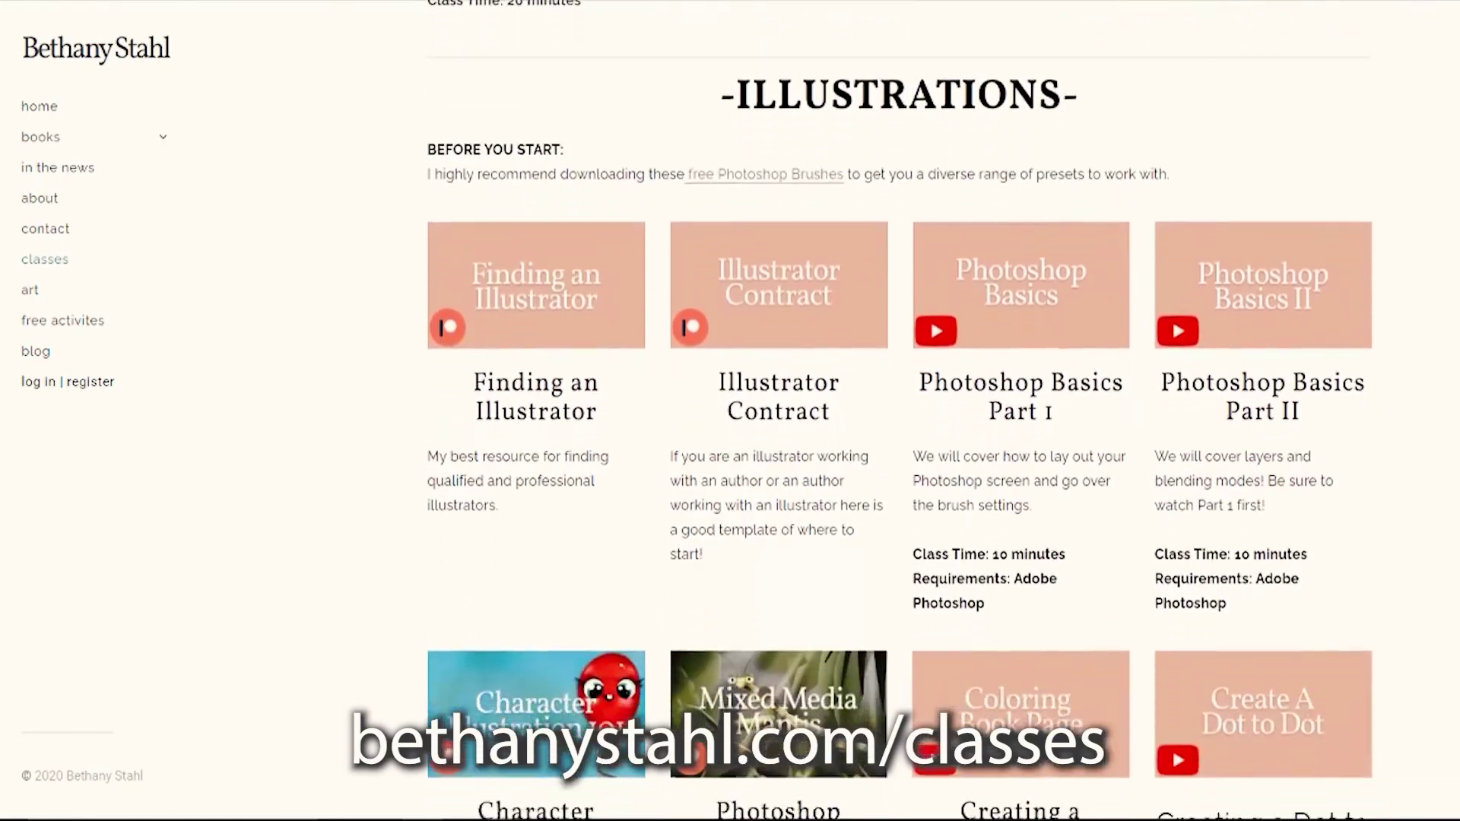
scroll(900, 410, "down", 8)
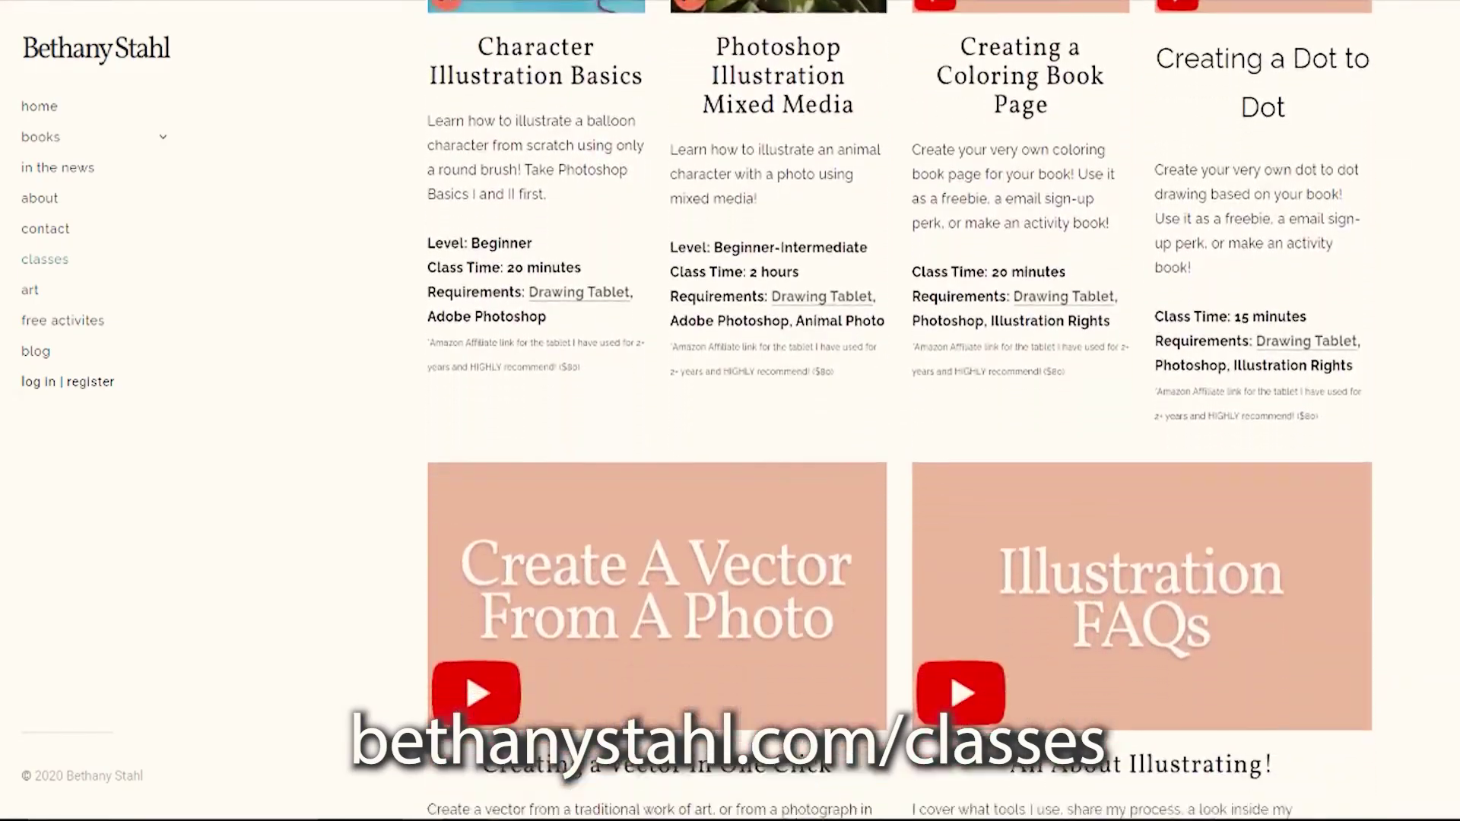
Browse the classes from Formatting through Additional Content, and look over the posts on the author's Patreon page
scroll(900, 410, "down", 9)
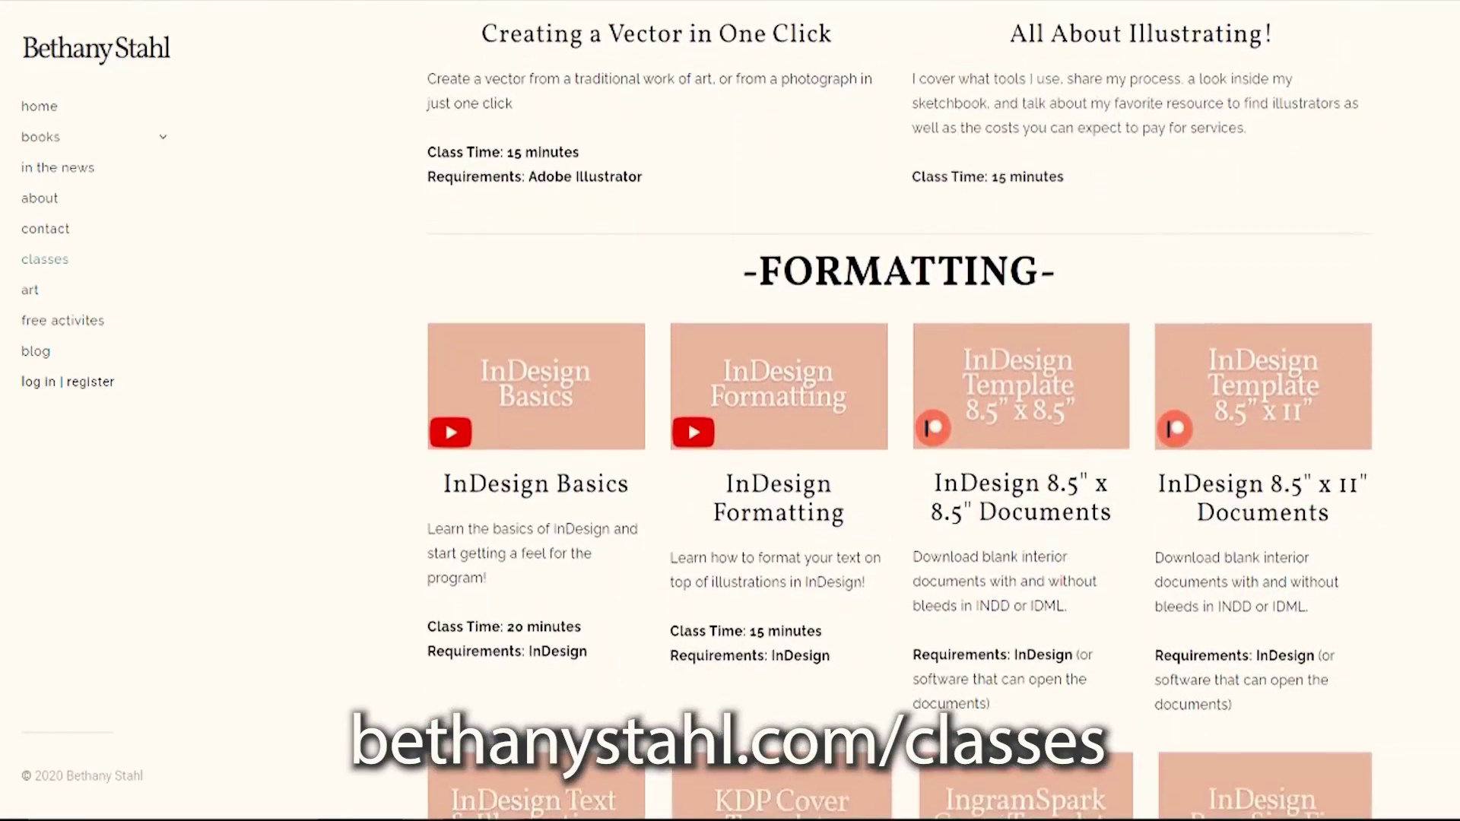
scroll(900, 411, "down", 8)
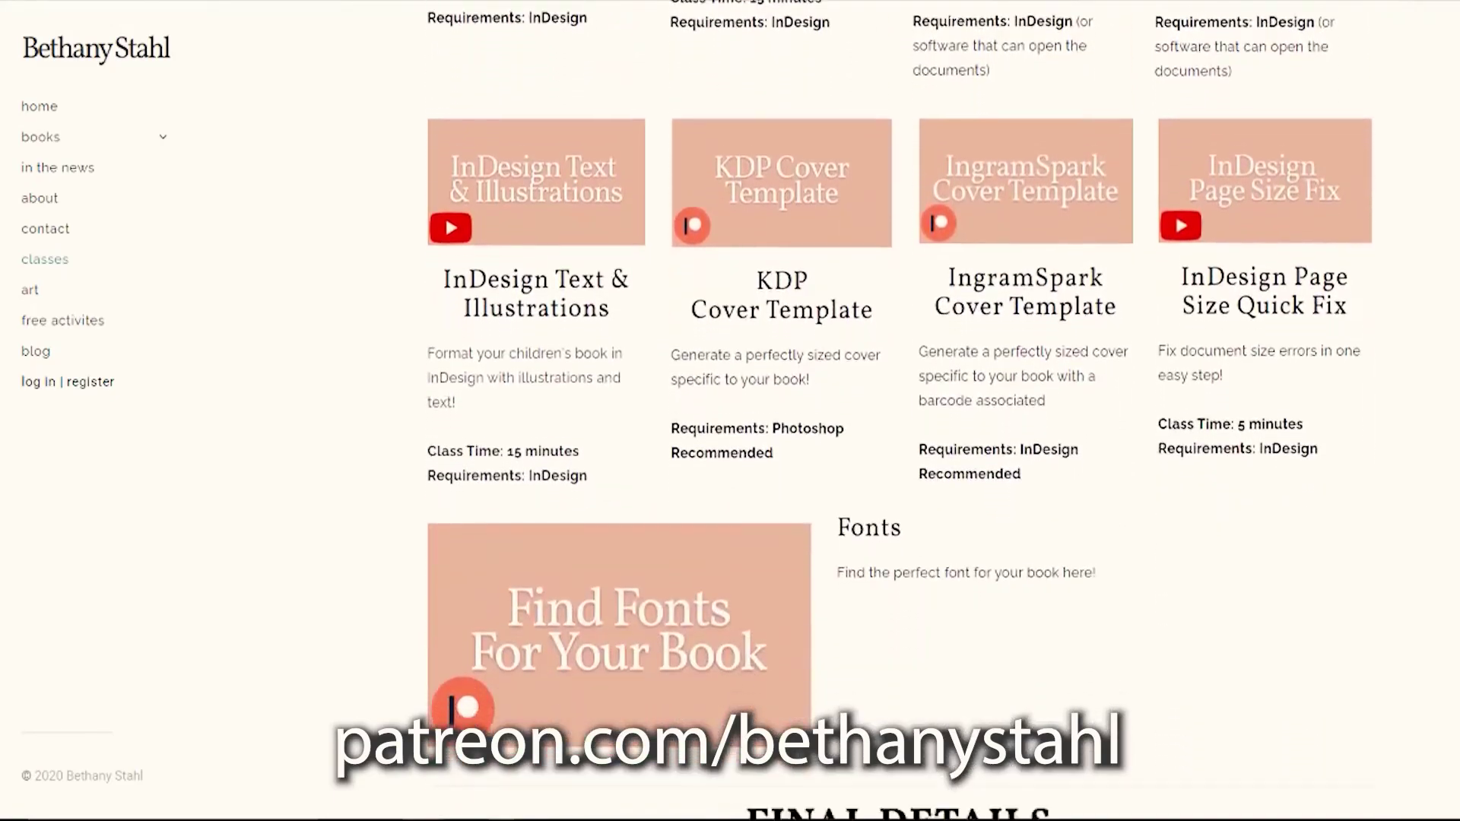
scroll(900, 411, "down", 7)
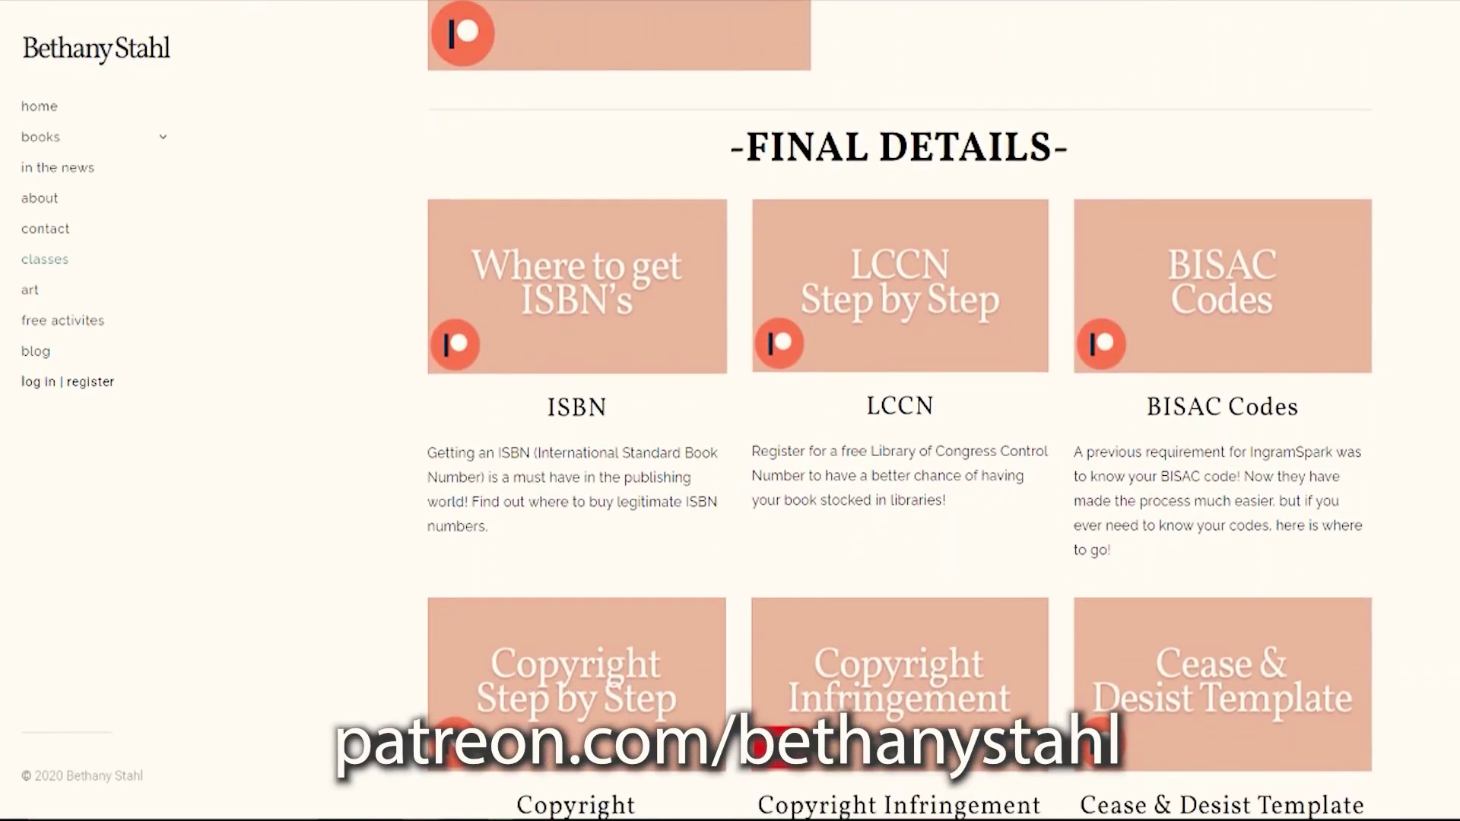
scroll(899, 410, "down", 10)
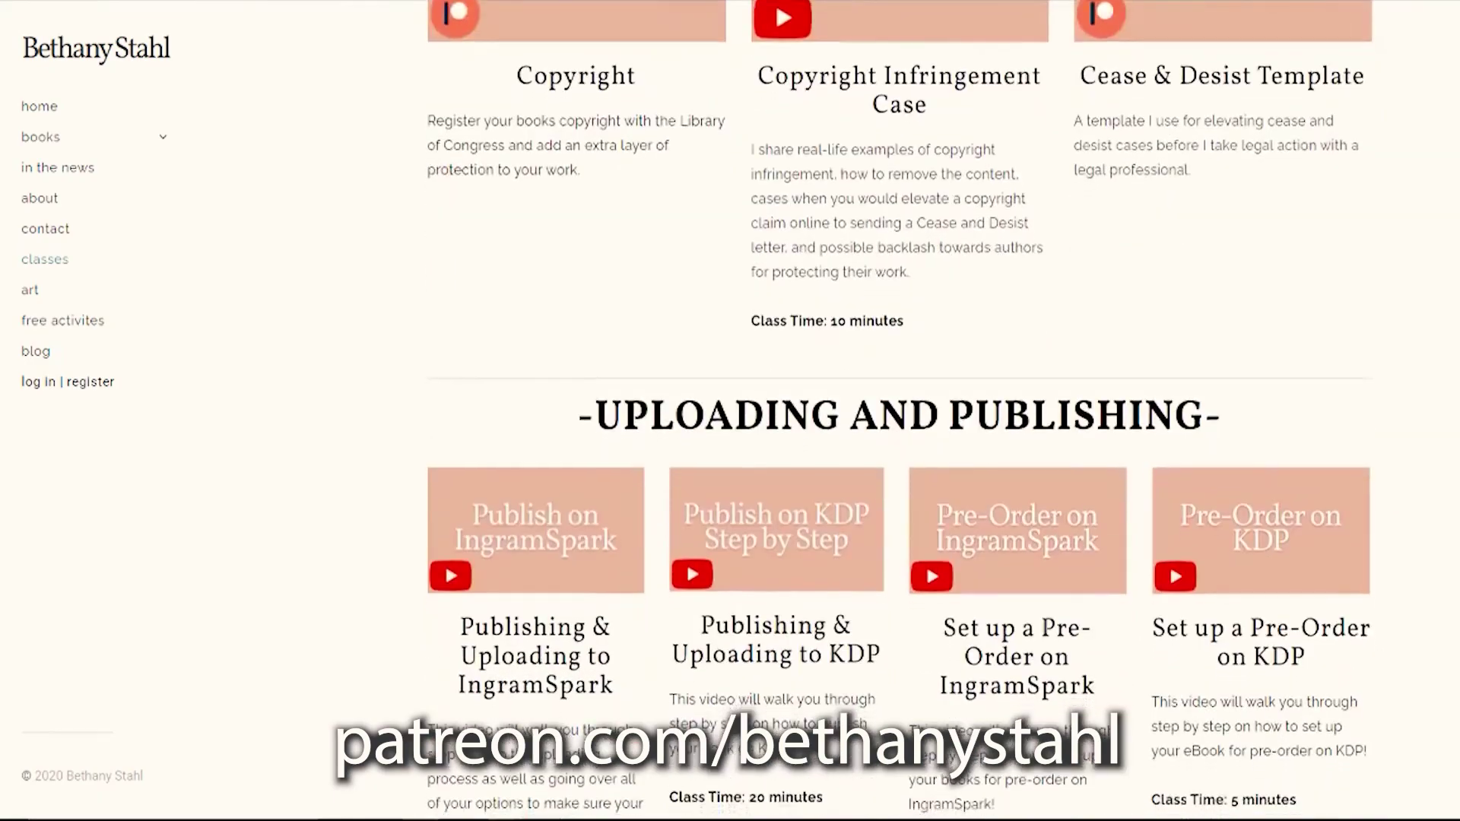
scroll(900, 411, "down", 9)
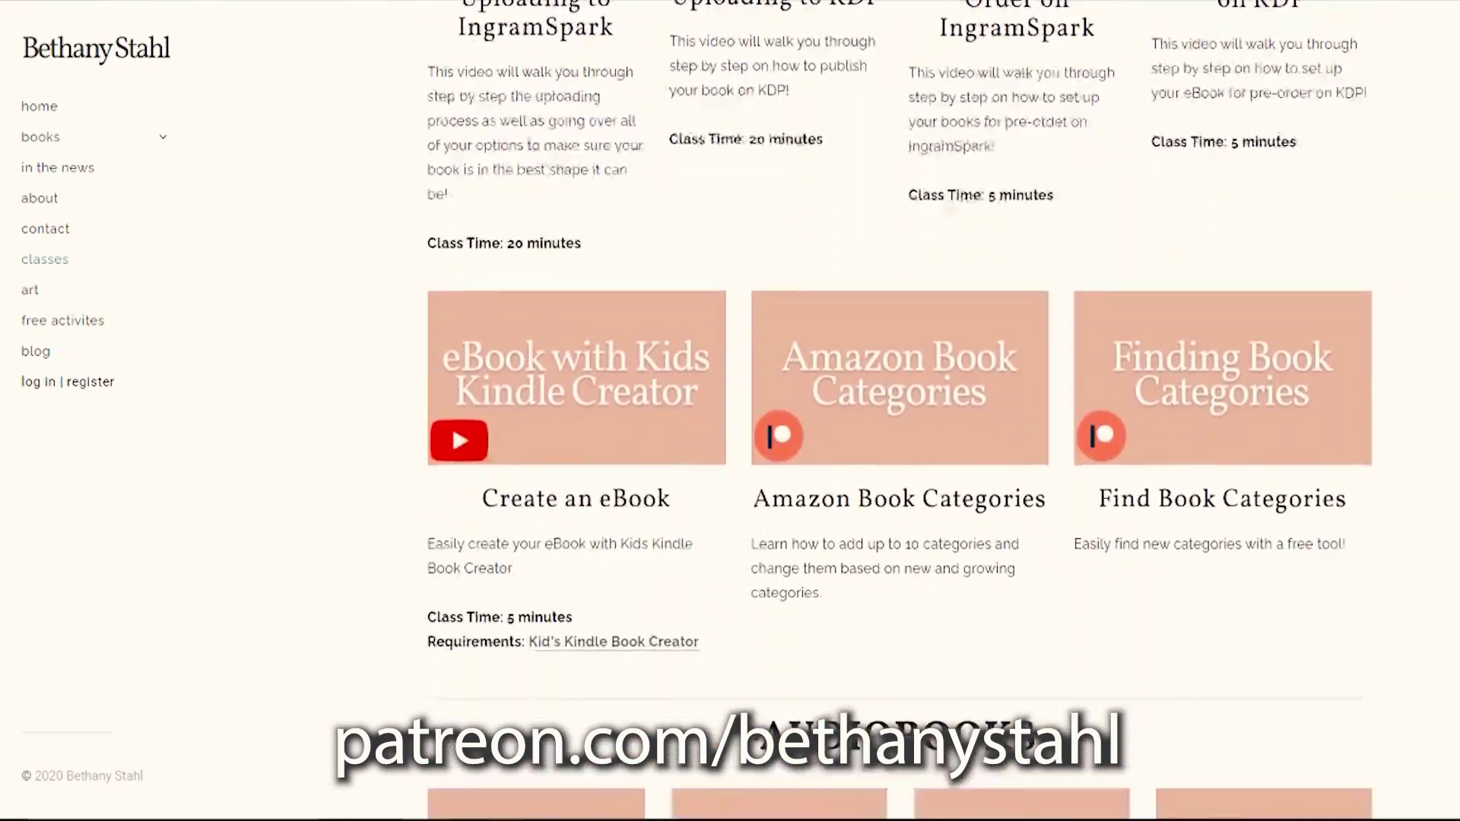
scroll(899, 410, "down", 2)
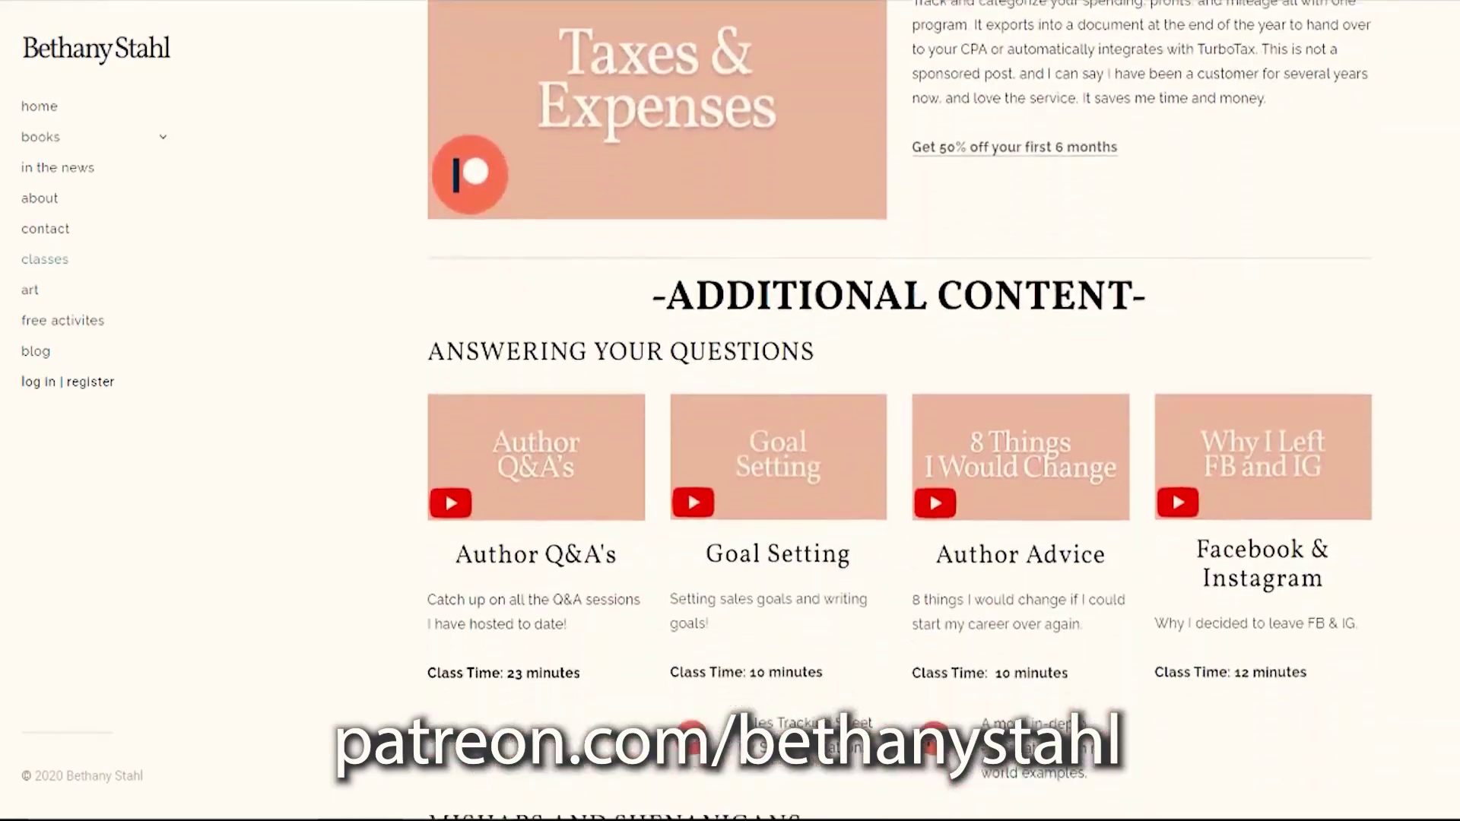
scroll(833, 411, "down", 8)
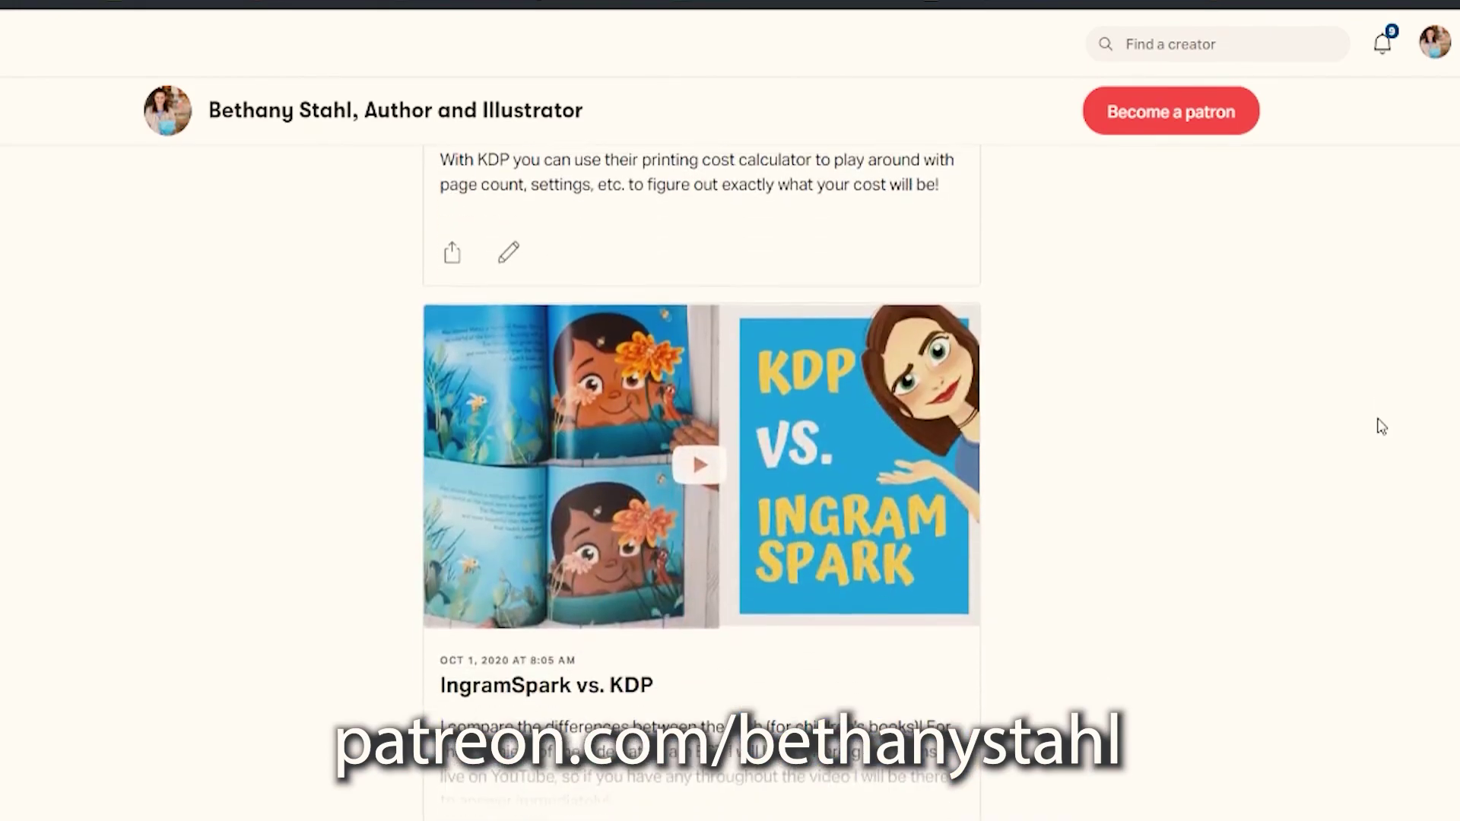
scroll(1382, 425, "down", 2)
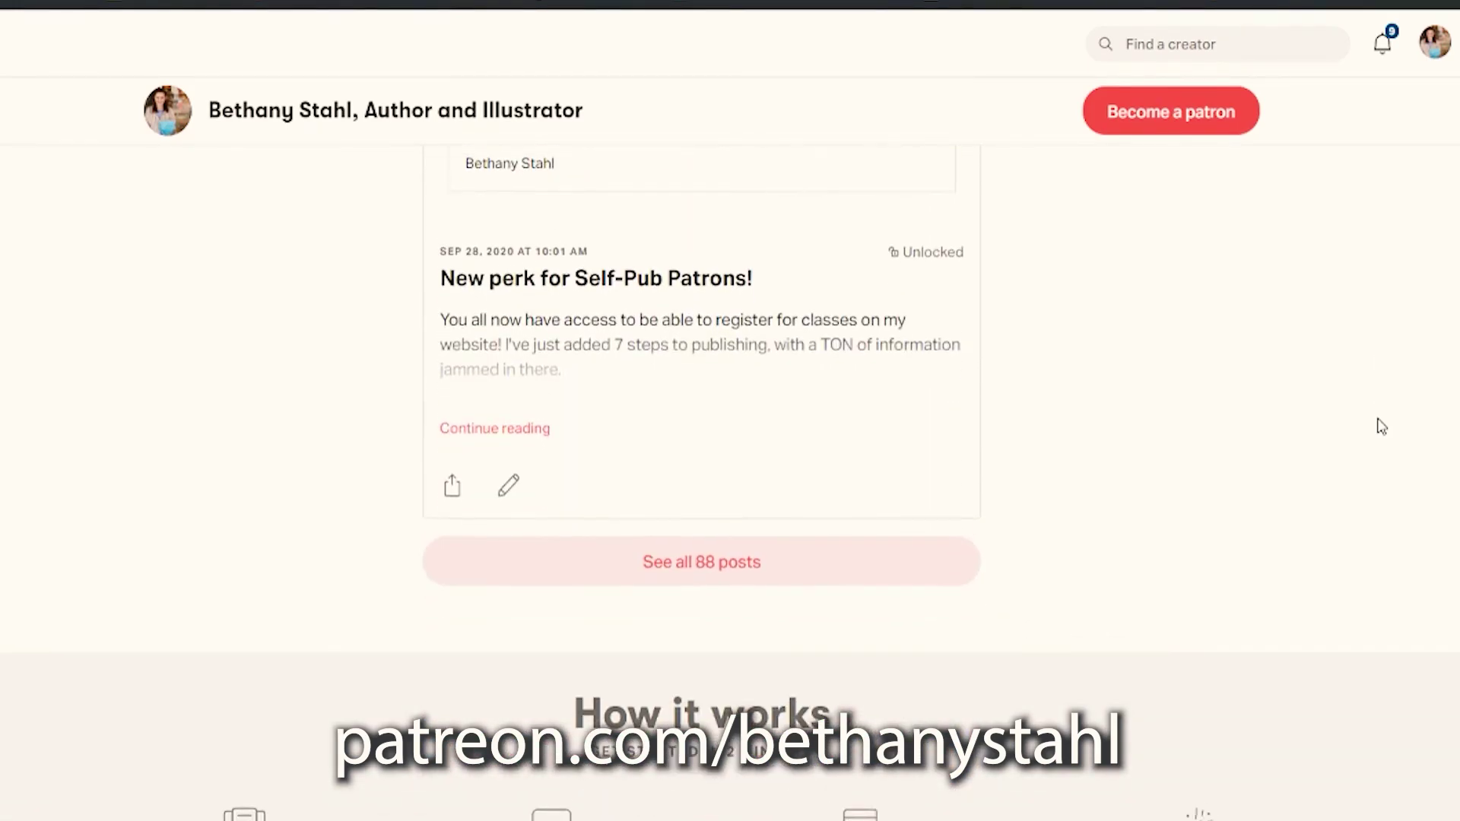